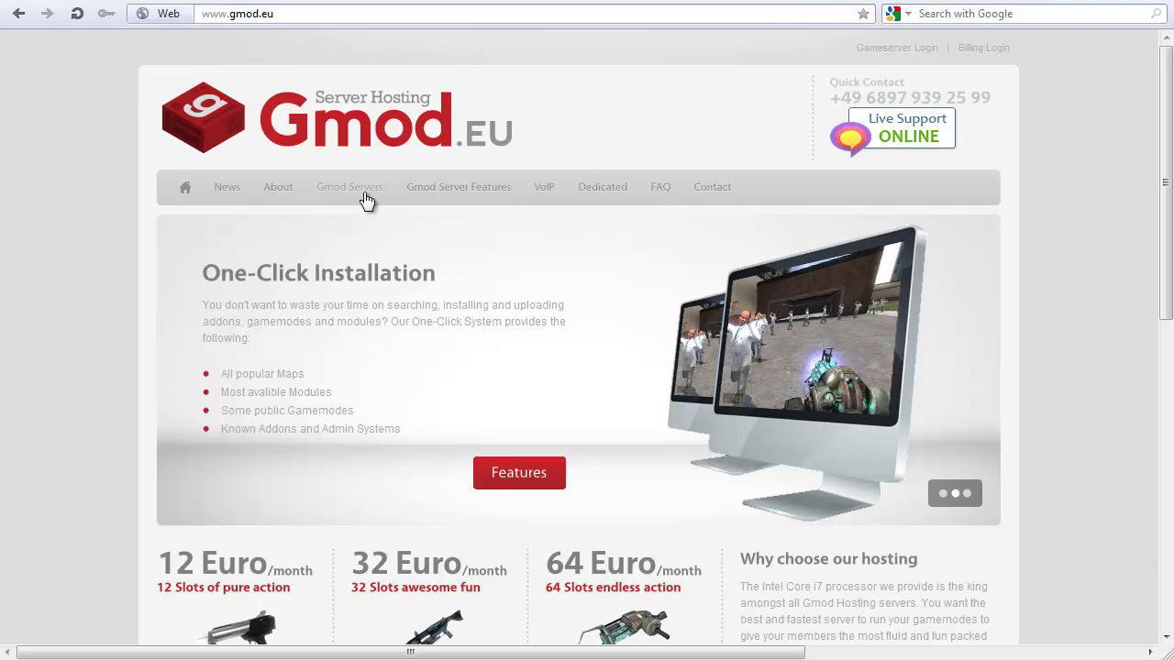
Step: Add the 12 Euro Gmod server package to the cart, billed Monthly with 12 slots
{"action": "left_click", "coordinate": [366, 201]}
{"action": "scroll", "coordinate": [426, 328], "scroll_direction": "down", "scroll_amount": 2}
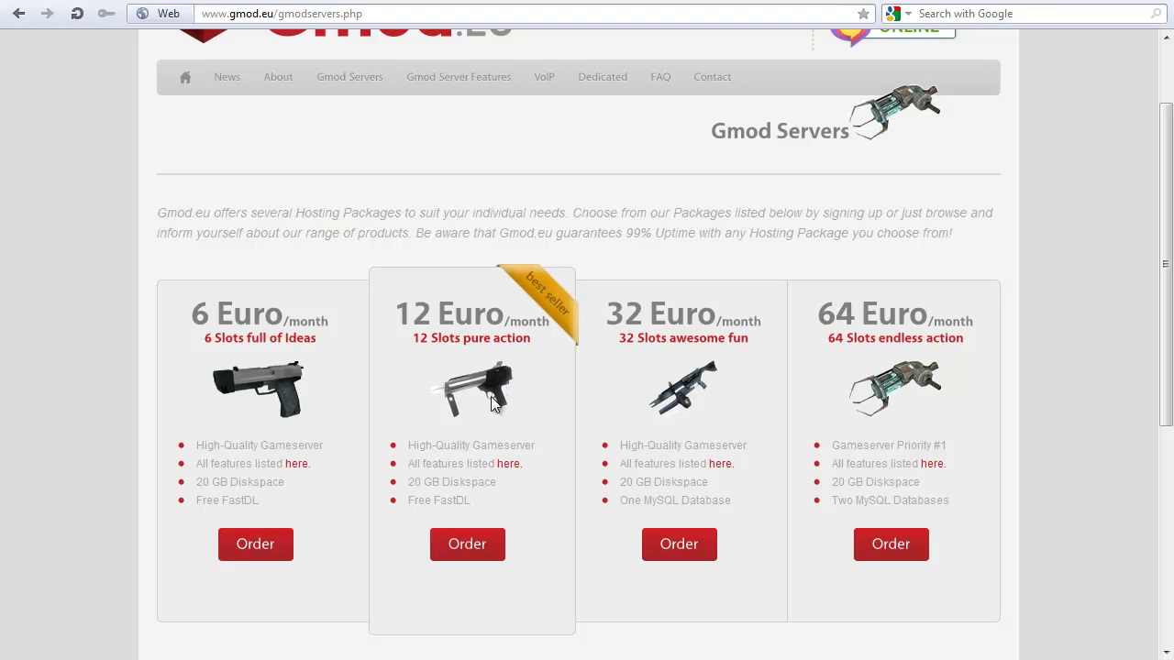
{"action": "left_click", "coordinate": [465, 544]}
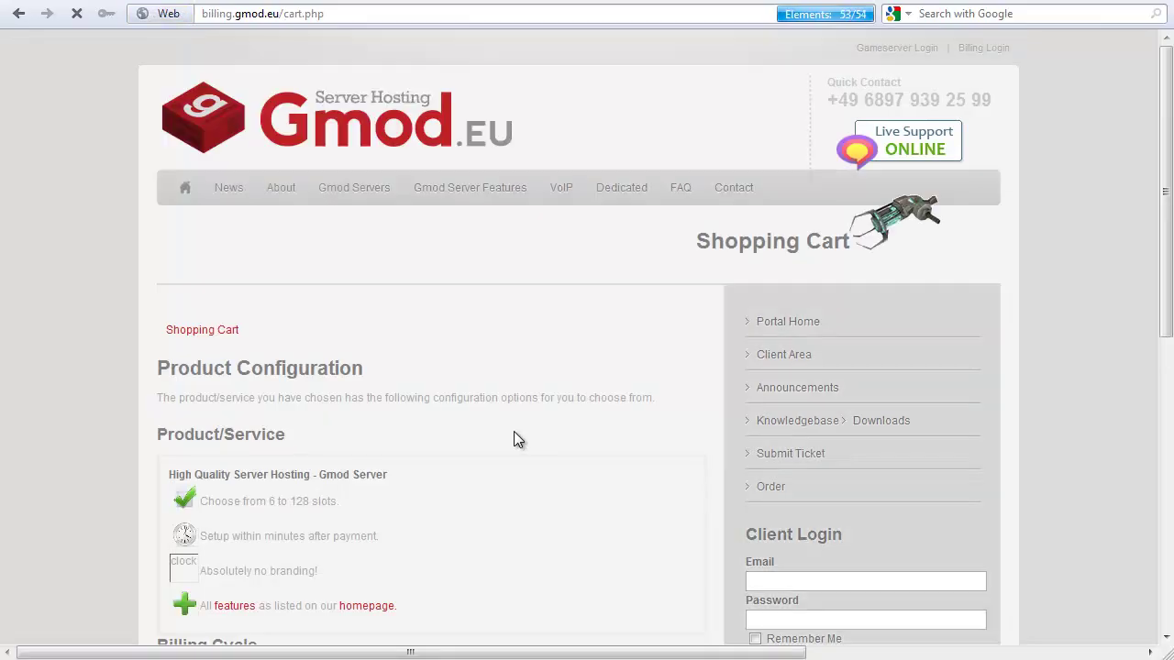
{"action": "scroll", "coordinate": [514, 435], "scroll_direction": "down", "scroll_amount": 3}
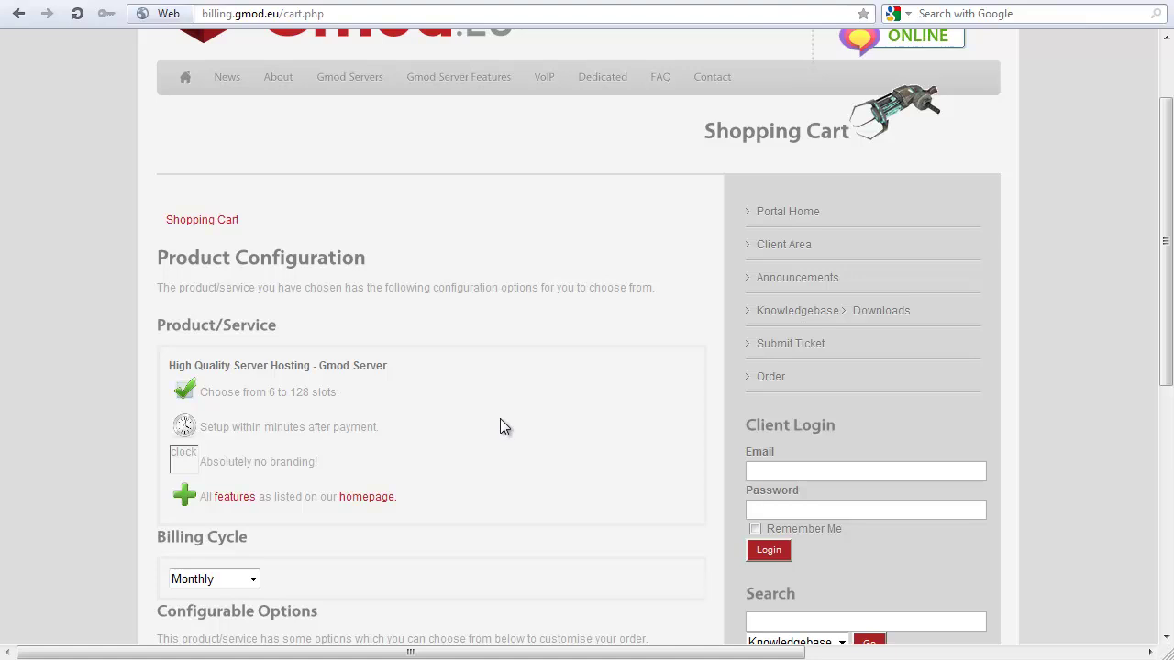
{"action": "scroll", "coordinate": [353, 335], "scroll_direction": "down", "scroll_amount": 3}
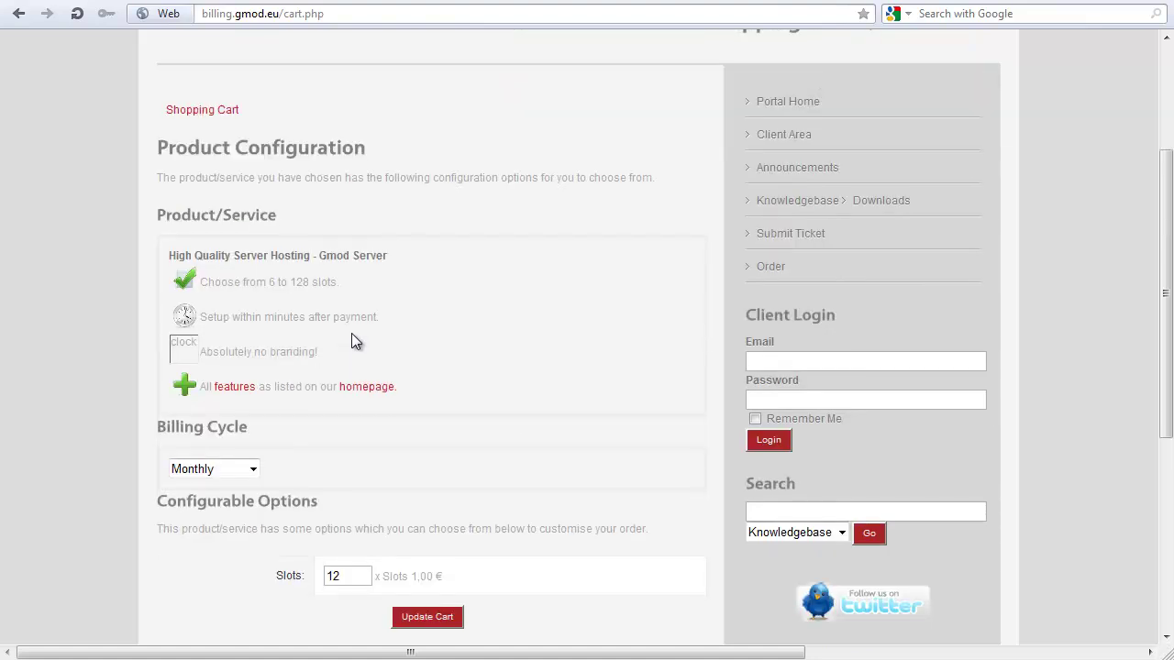
{"action": "scroll", "coordinate": [352, 333], "scroll_direction": "down", "scroll_amount": 5}
{"action": "left_click", "coordinate": [203, 249]}
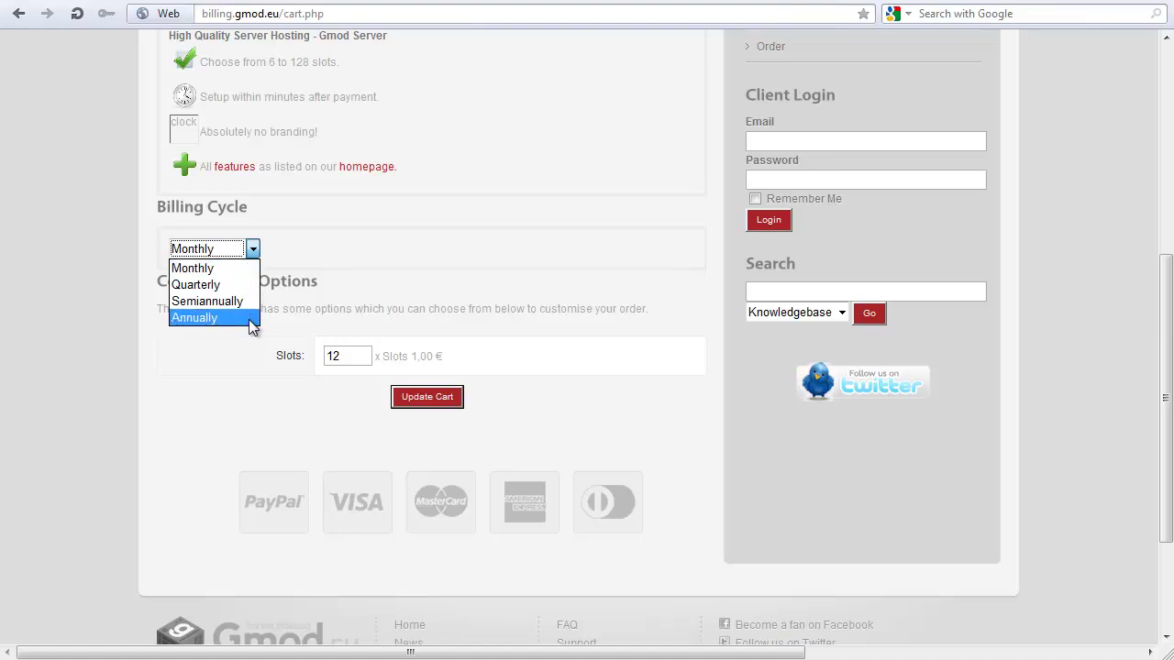
{"action": "left_click", "coordinate": [249, 264]}
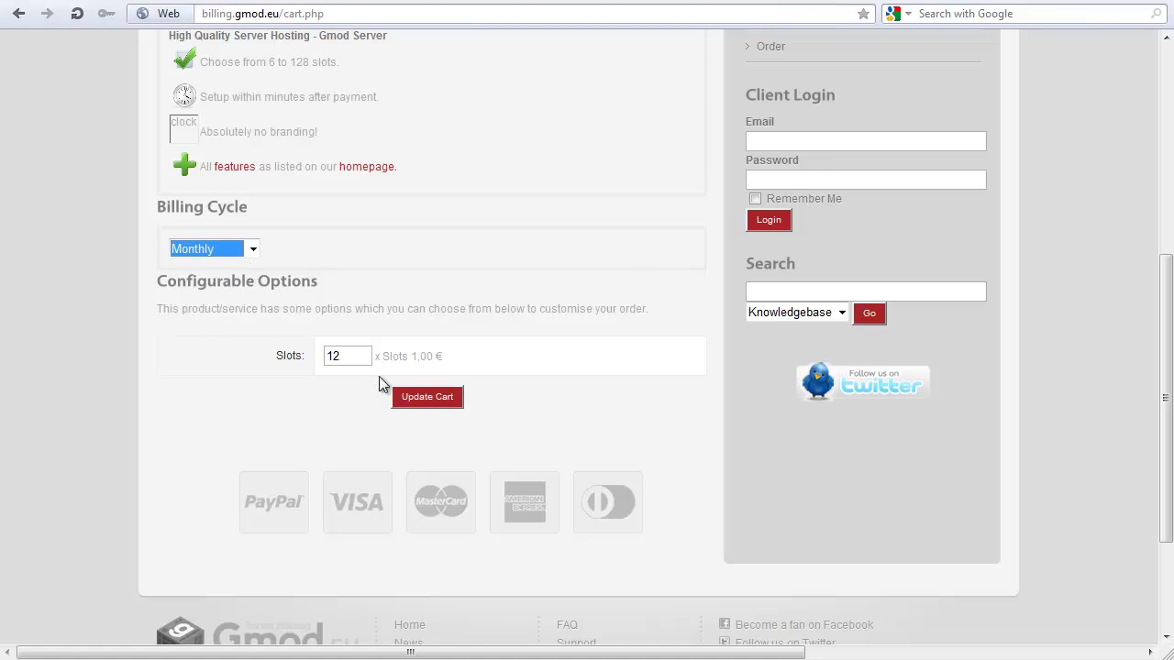
{"action": "left_click_drag", "start_coordinate": [361, 356], "coordinate": [316, 364]}
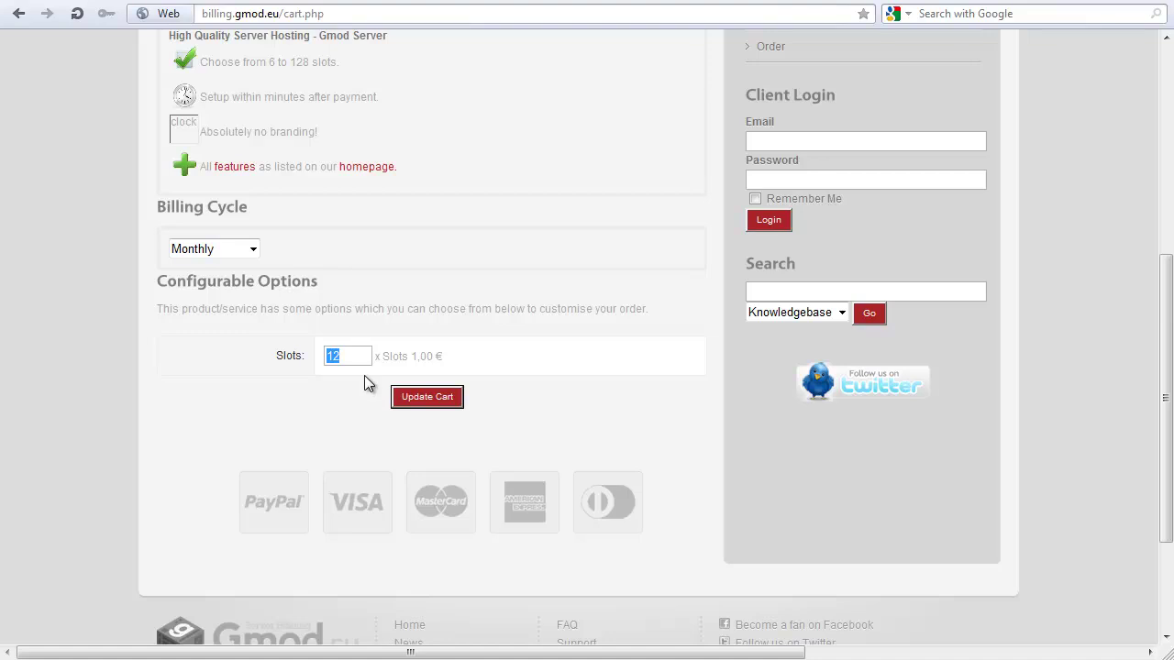
{"action": "left_click", "coordinate": [408, 395]}
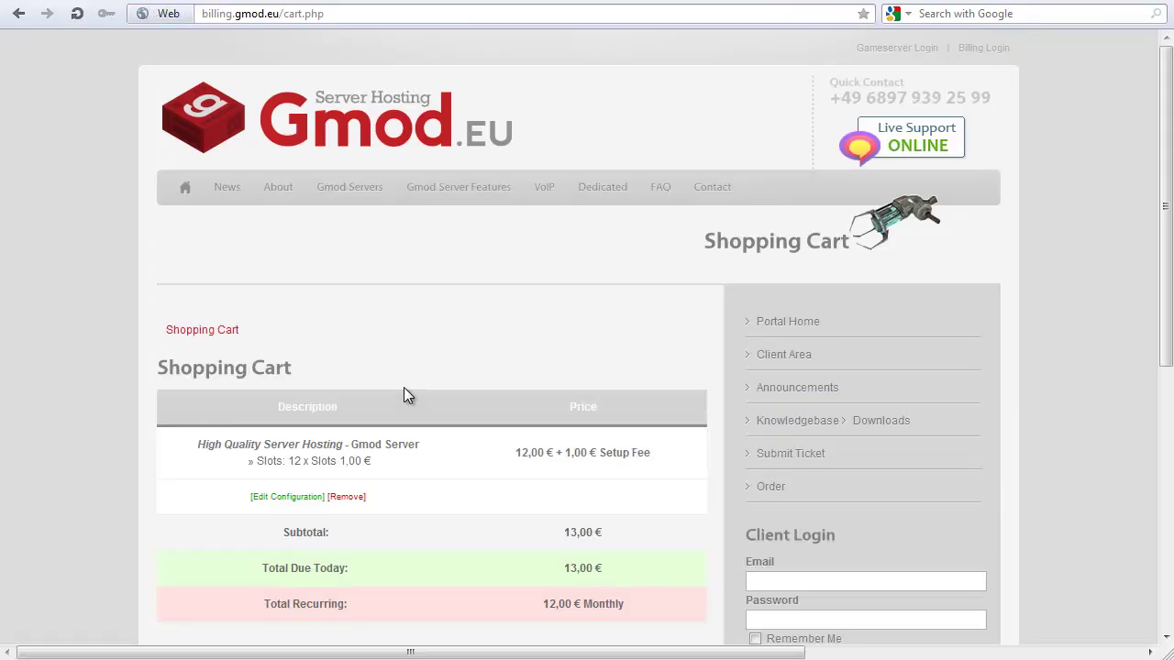
{"action": "scroll", "coordinate": [479, 367], "scroll_direction": "down", "scroll_amount": 2}
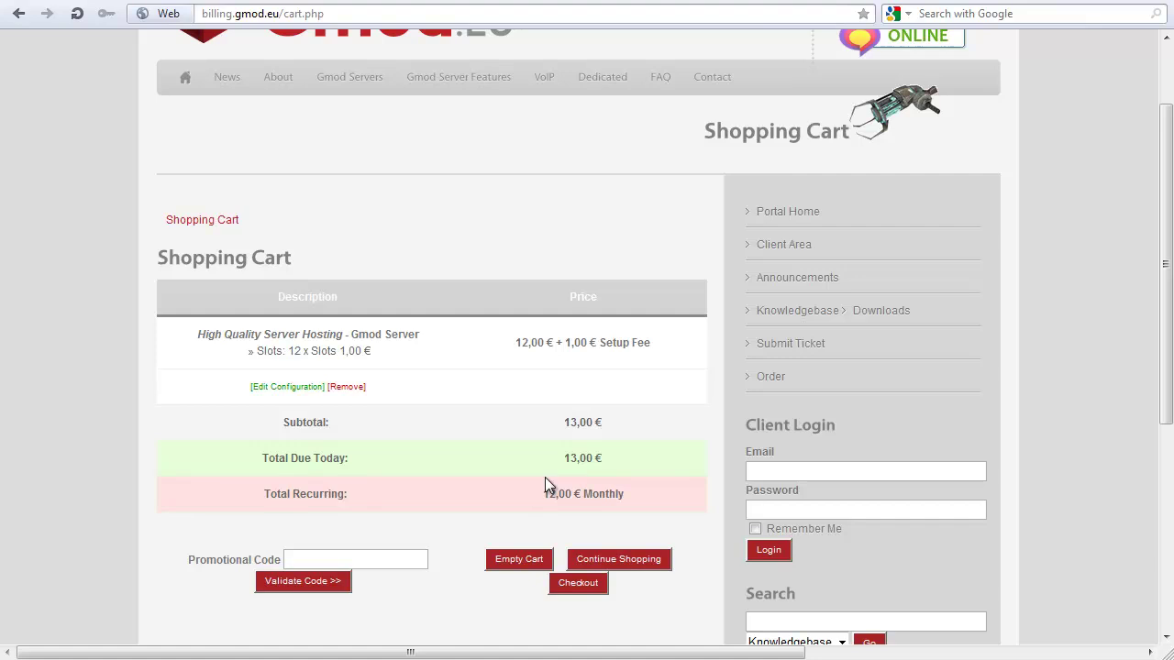
{"action": "left_click_drag", "start_coordinate": [547, 453], "coordinate": [623, 453]}
{"action": "left_click", "coordinate": [624, 466]}
{"action": "left_click_drag", "start_coordinate": [567, 343], "coordinate": [650, 341]}
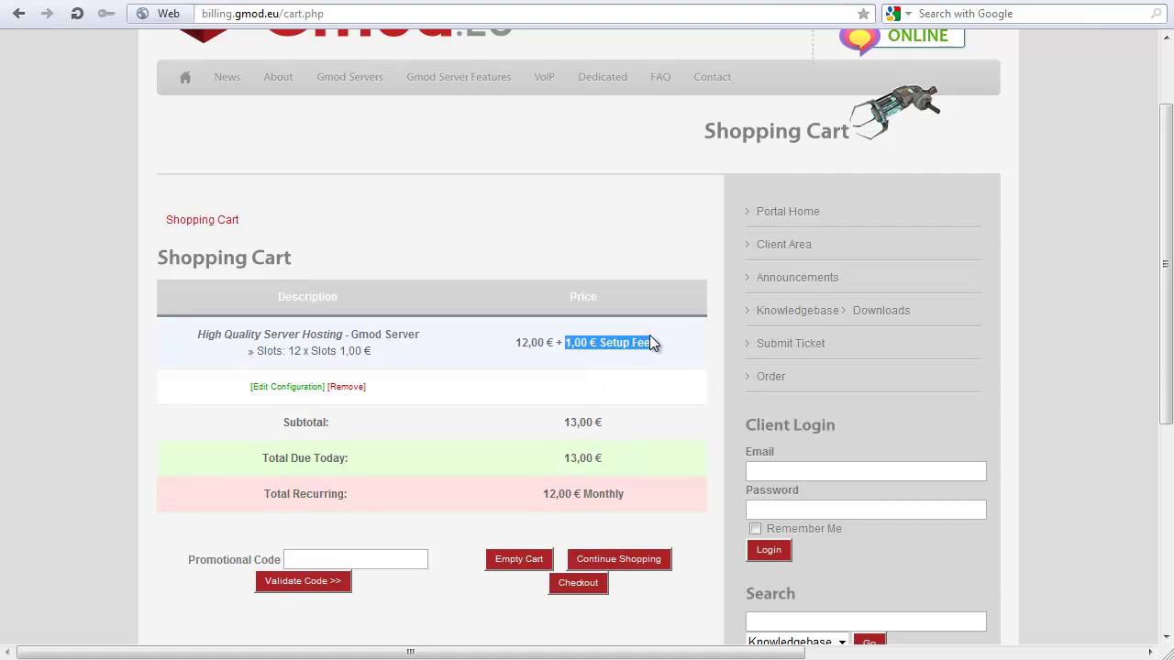
Step: Proceed from the shopping cart to the checkout account details form
{"action": "left_click", "coordinate": [659, 428]}
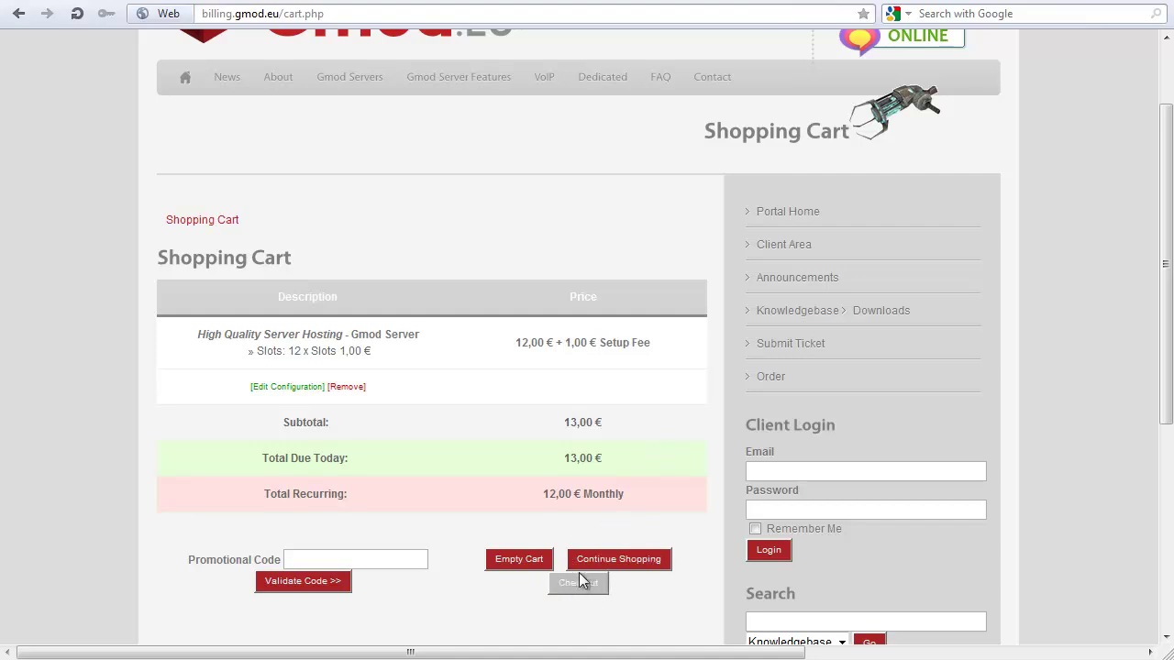
{"action": "left_click", "coordinate": [554, 579]}
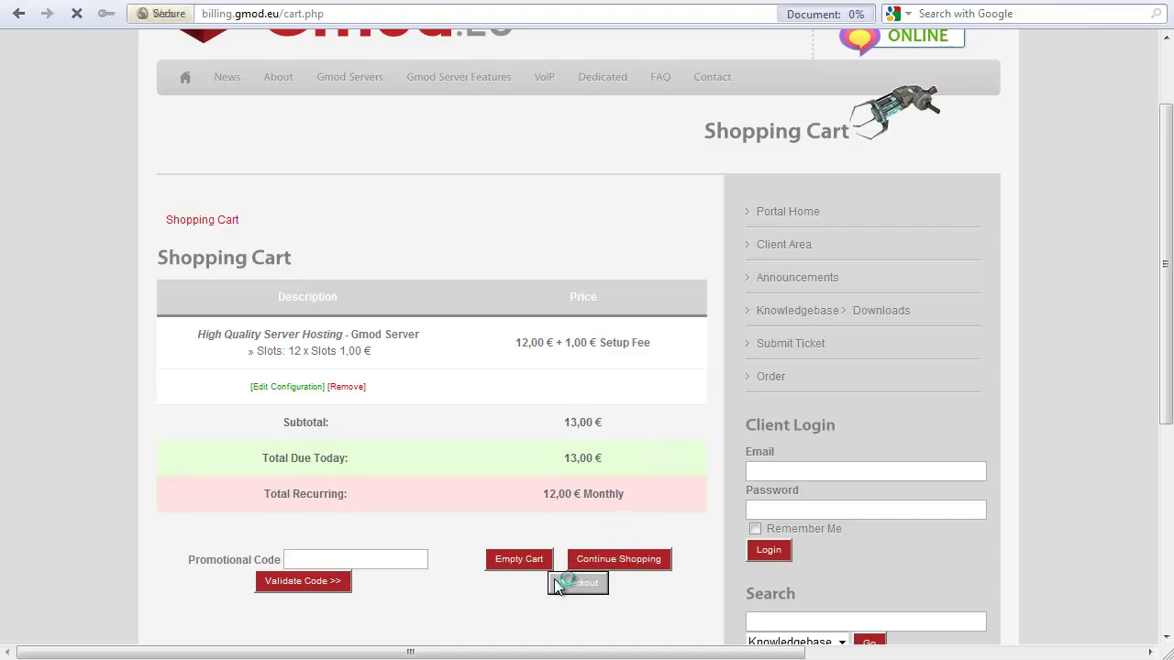
{"action": "scroll", "coordinate": [499, 391], "scroll_direction": "down", "scroll_amount": 5}
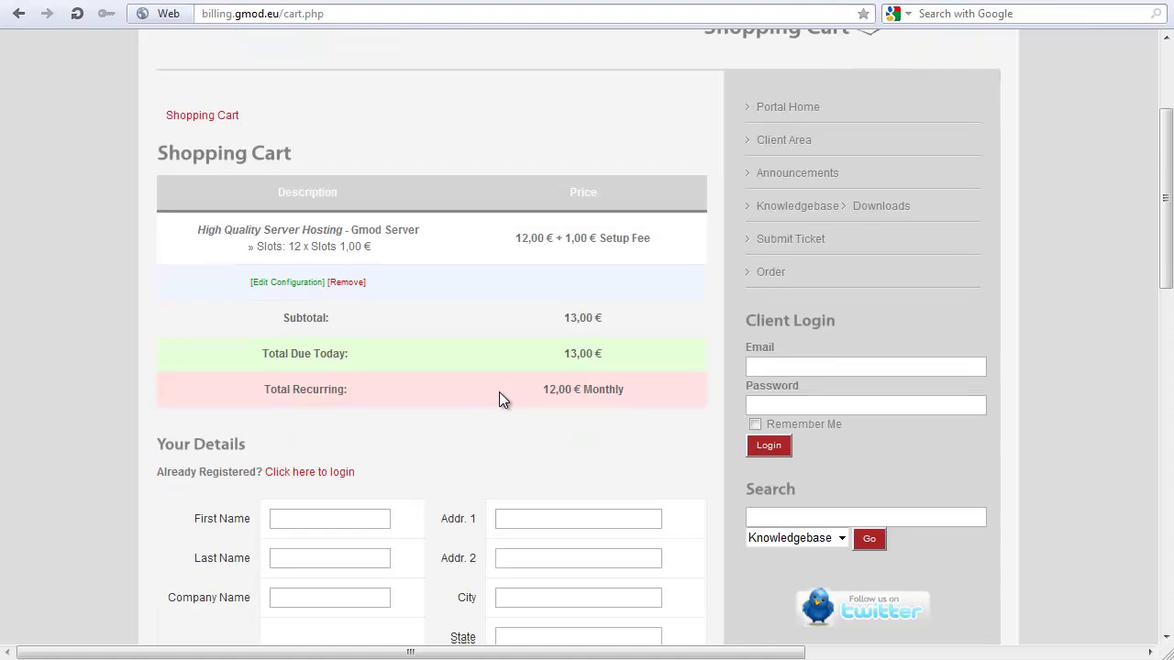
{"action": "scroll", "coordinate": [474, 336], "scroll_direction": "down", "scroll_amount": 2}
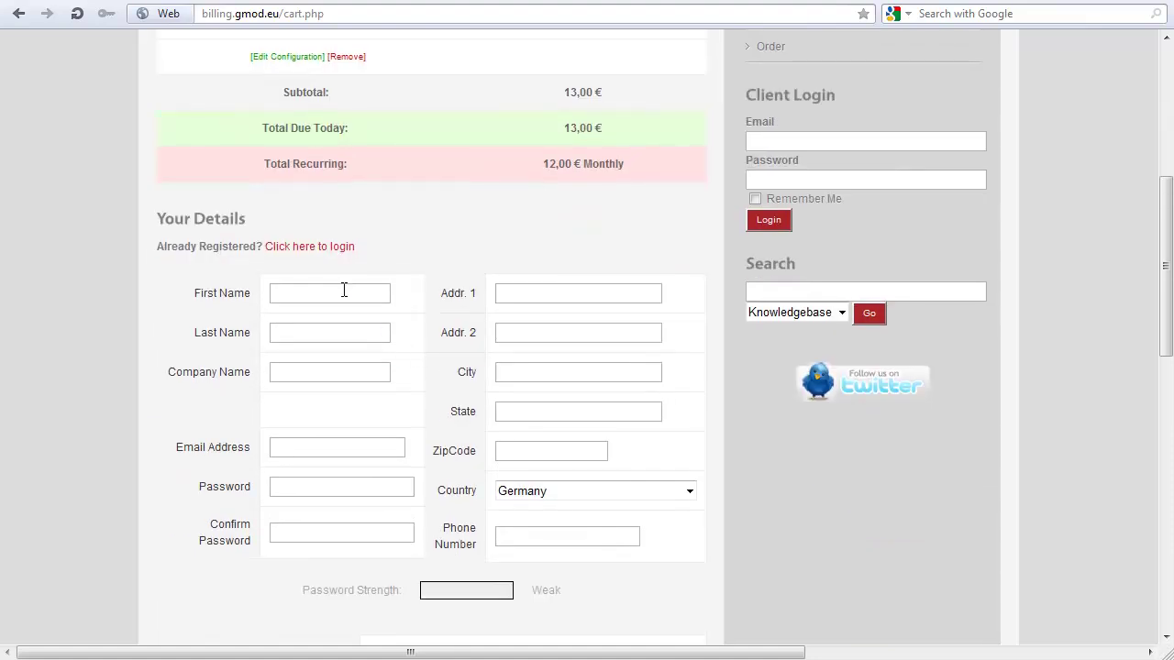
Step: Enter the customer's first and last name, e-mail address and account password
{"action": "key", "text": "Tab"}
{"action": "type", "text": "Müller"}
{"action": "key", "text": "Tab"}
{"action": "key", "text": "Tab"}
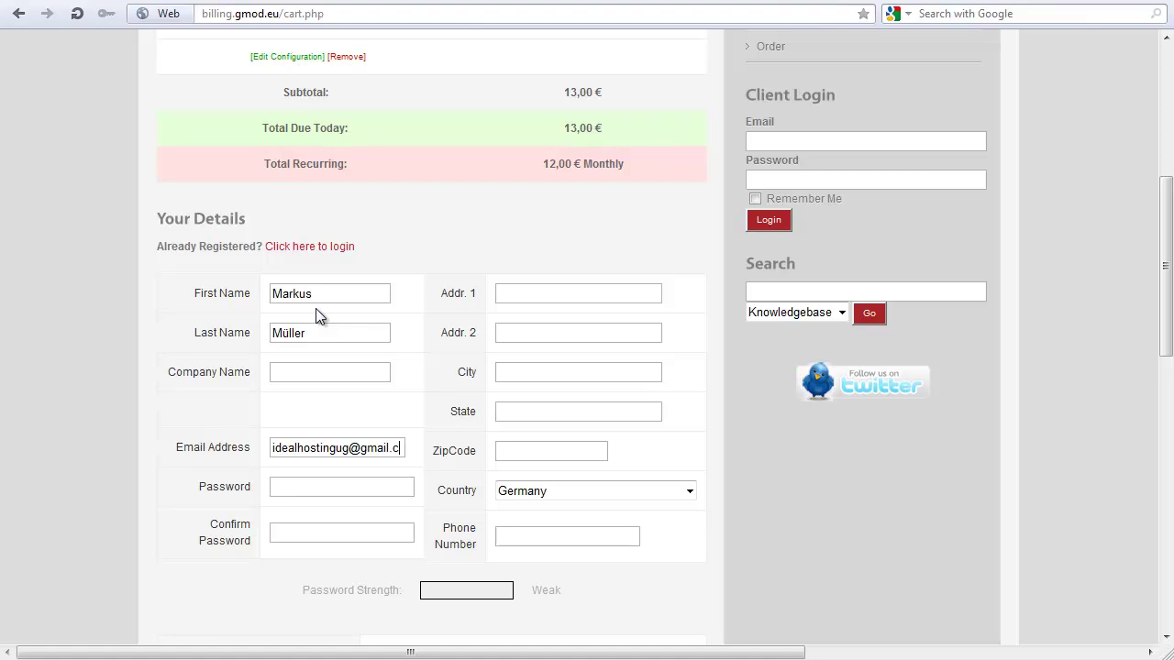
{"action": "key", "text": "Tab"}
{"action": "type", "text": "*********"}
Step: Confirm the password and fill in the street address, city, state, zip code and phone number
{"action": "key", "text": "Tab"}
{"action": "type", "text": "*********"}
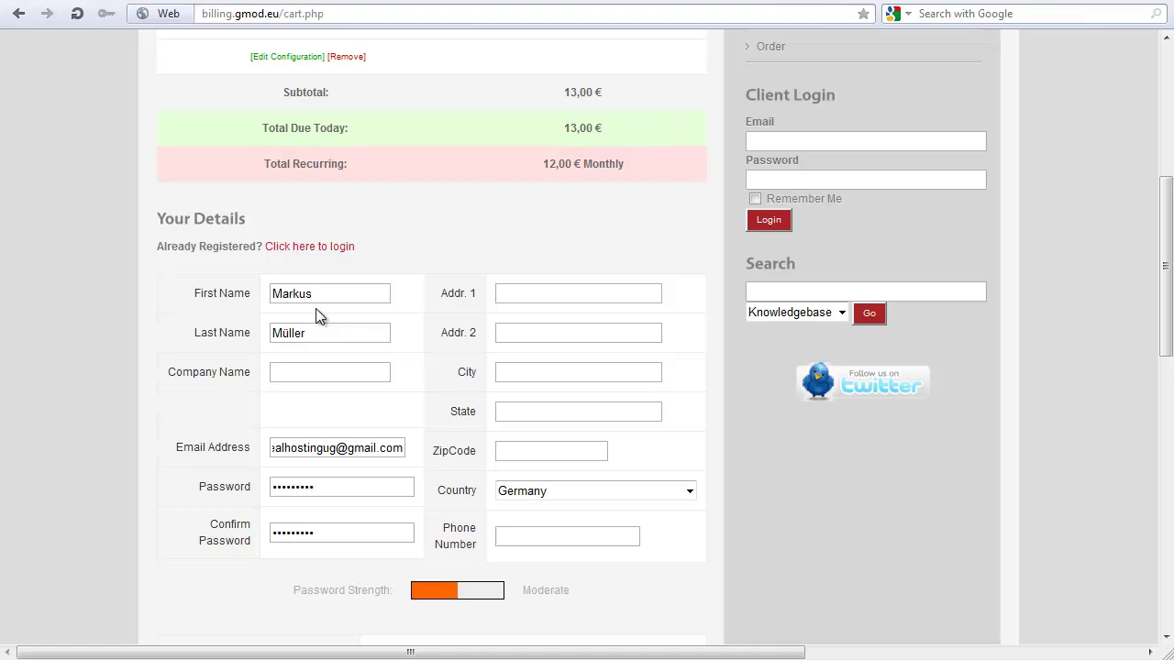
{"action": "key", "text": "Tab"}
{"action": "type", "text": "Bamberg"}
{"action": "key", "text": "Tab"}
{"action": "type", "text": "Bavaria"}
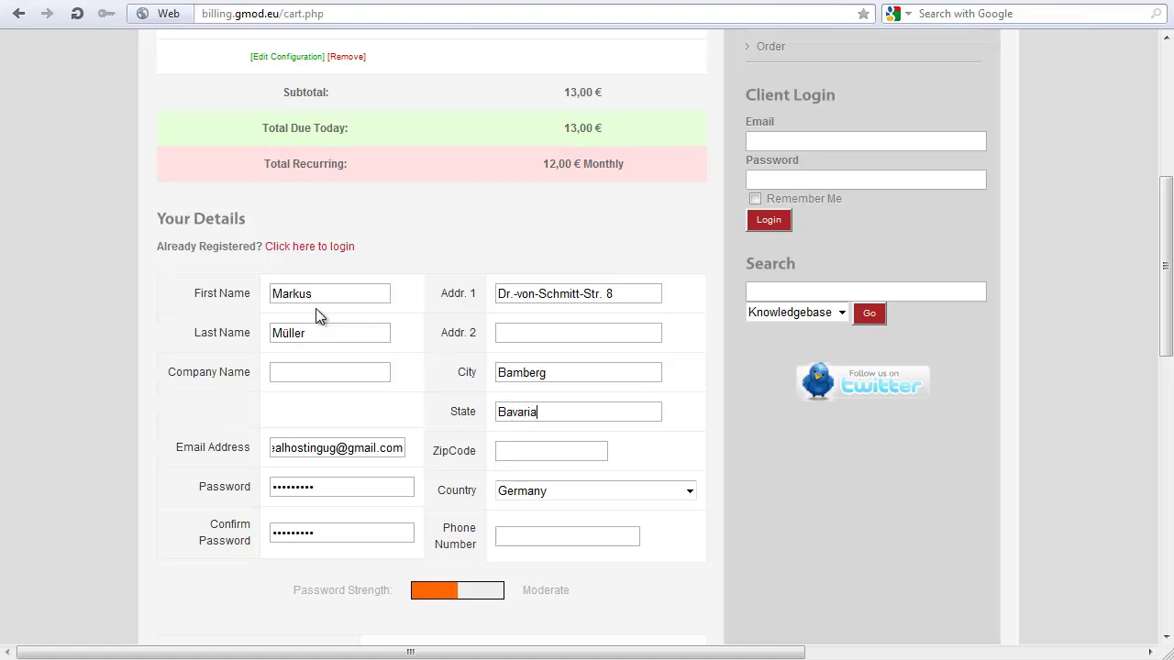
{"action": "key", "text": "Tab"}
{"action": "type", "text": "55342"}
{"action": "key", "text": "Tab"}
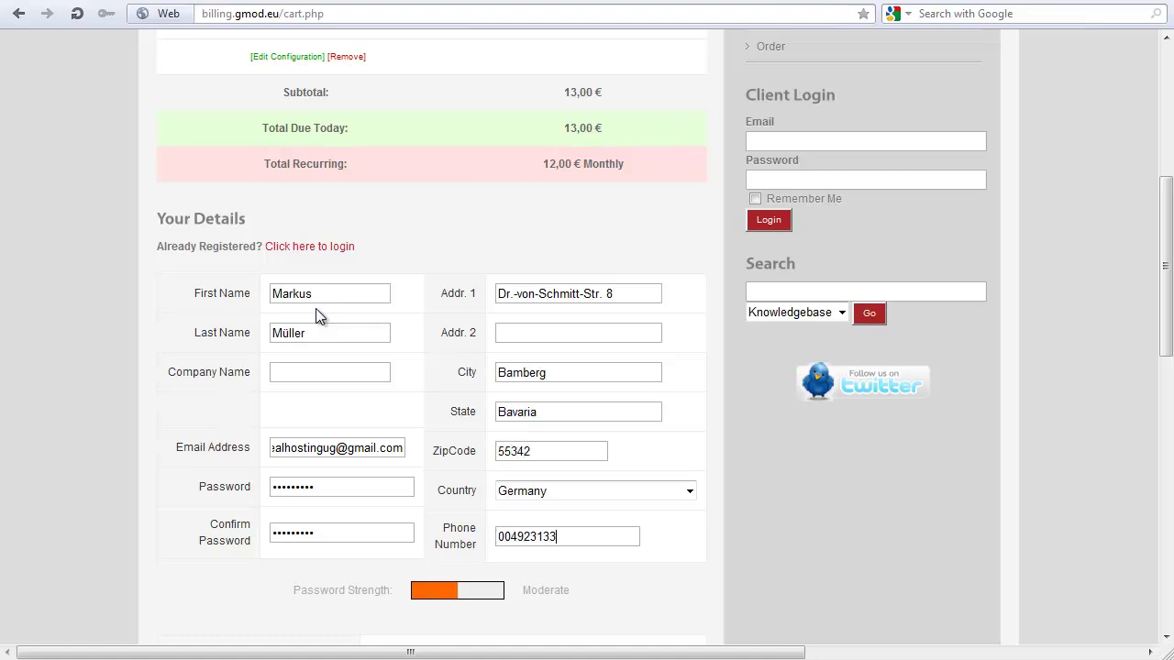
Step: Choose the oldest cousin's name security question and type its answer
{"action": "scroll", "coordinate": [319, 314], "scroll_direction": "down", "scroll_amount": 5}
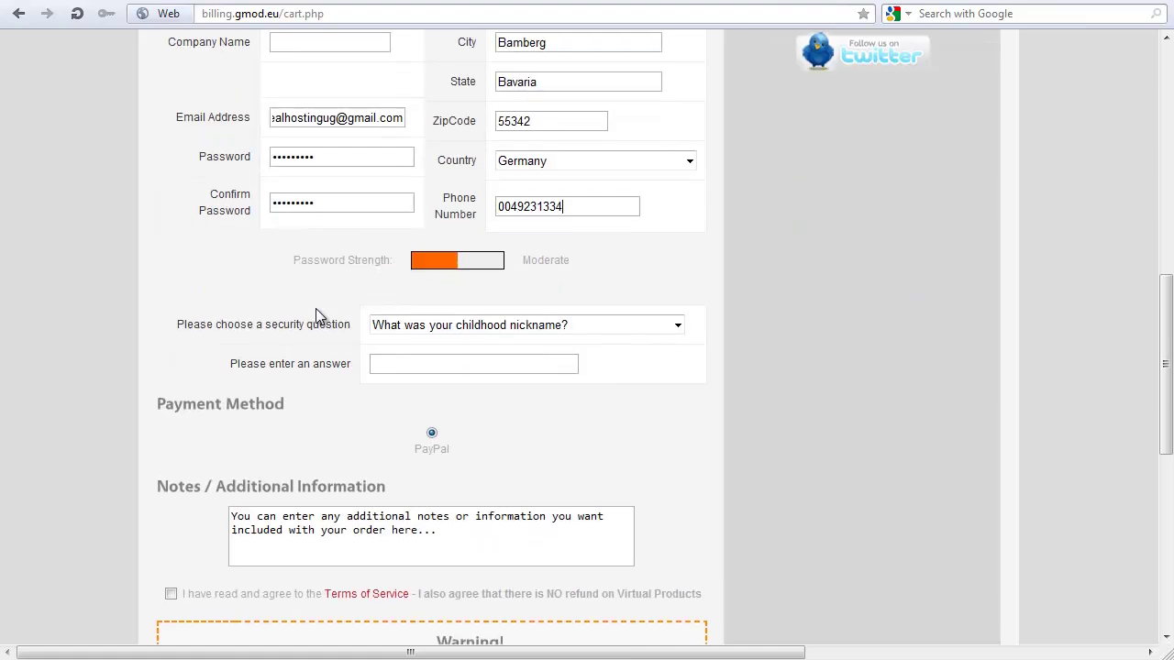
{"action": "left_click", "coordinate": [429, 328]}
{"action": "left_click", "coordinate": [500, 393]}
{"action": "left_click", "coordinate": [551, 364]}
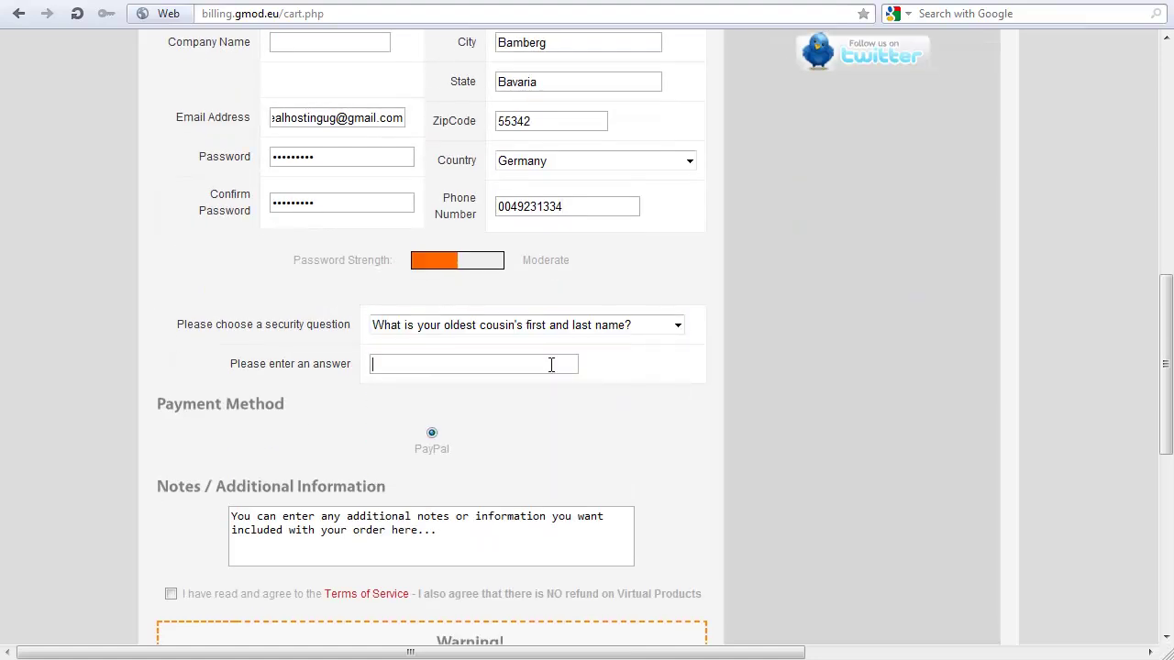
Step: Leave order notes empty, accept the Terms of Service and submit the order
{"action": "scroll", "coordinate": [537, 381], "scroll_direction": "down", "scroll_amount": 1}
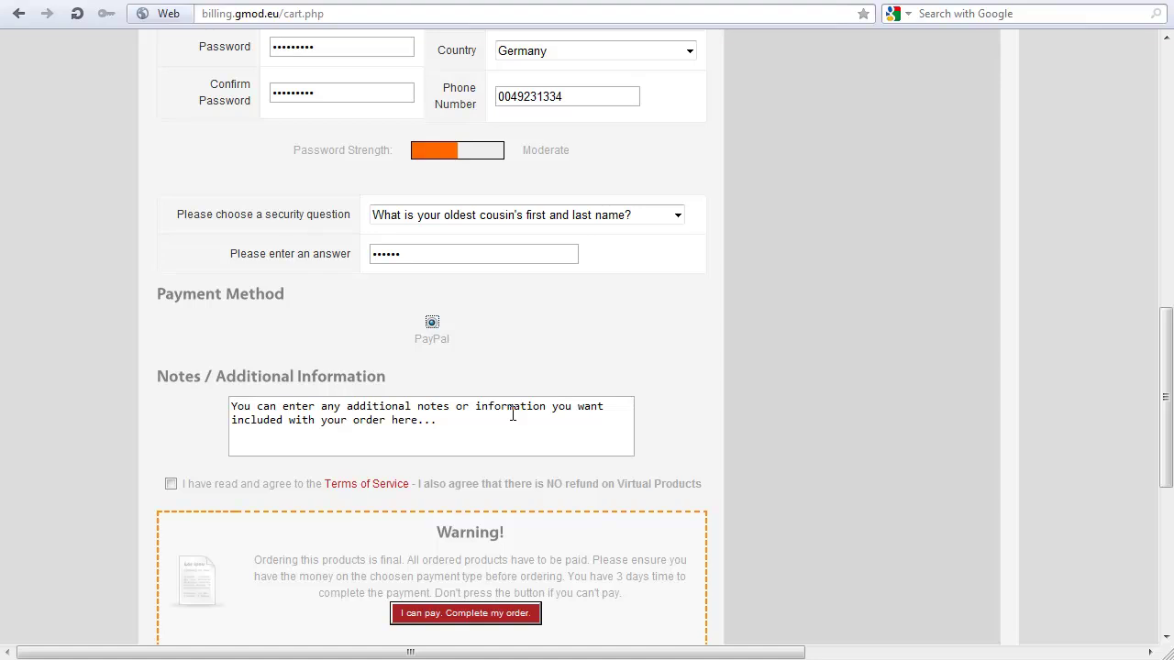
{"action": "left_click", "coordinate": [510, 418]}
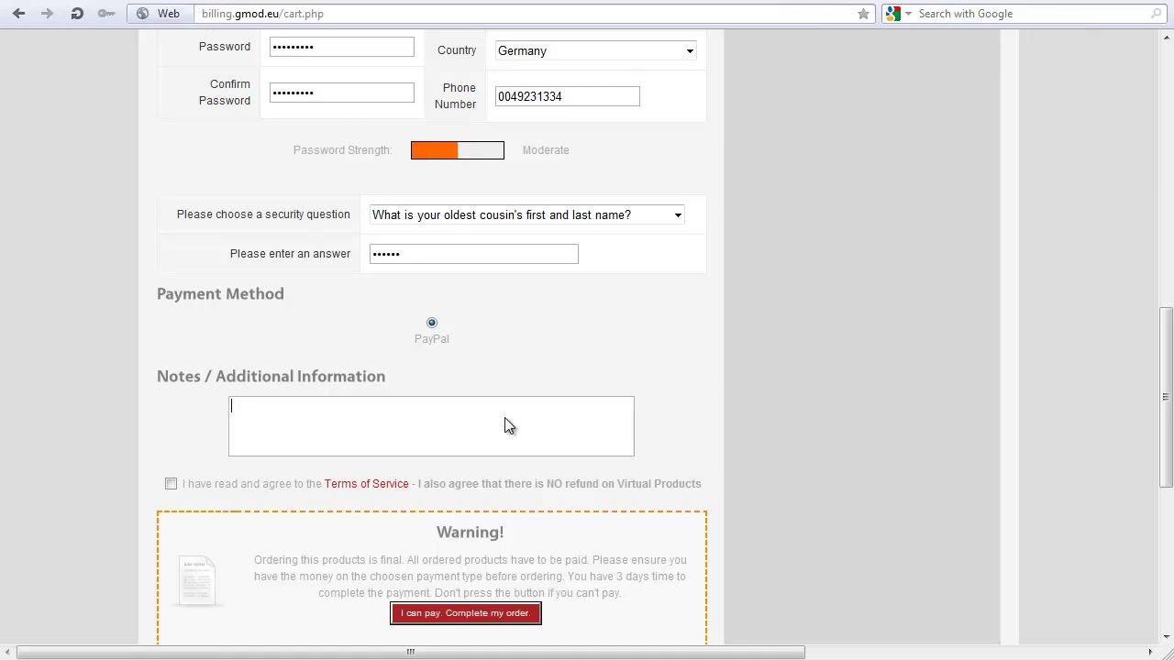
{"action": "left_click", "coordinate": [249, 508]}
{"action": "scroll", "coordinate": [249, 508], "scroll_direction": "down", "scroll_amount": 4}
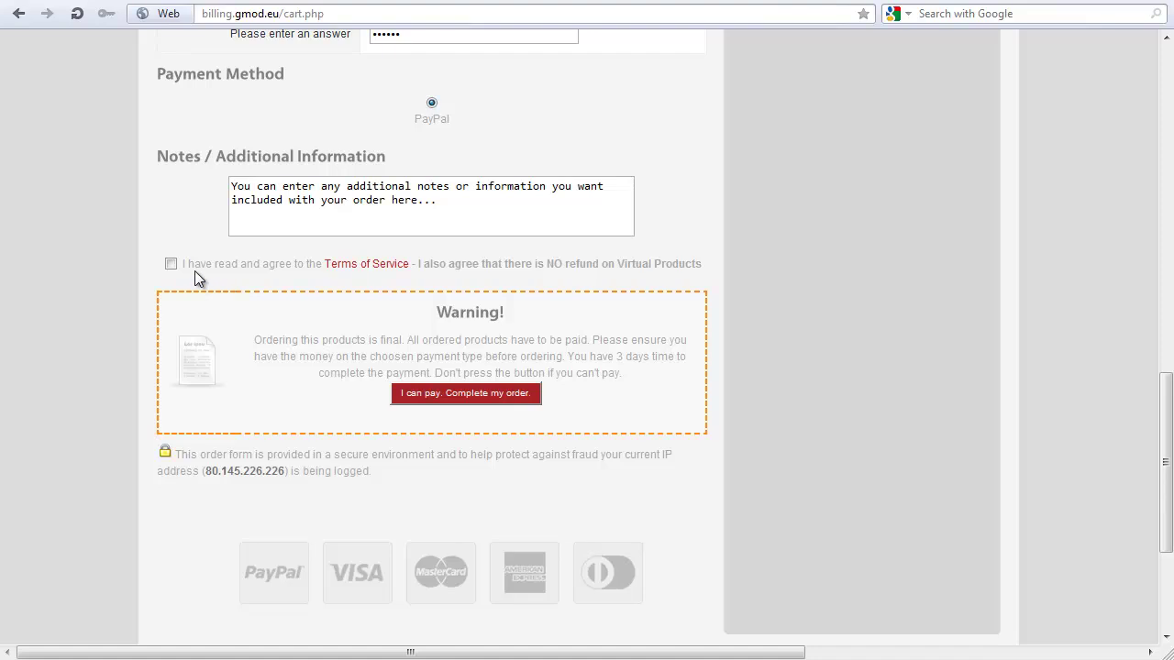
{"action": "left_click", "coordinate": [171, 264]}
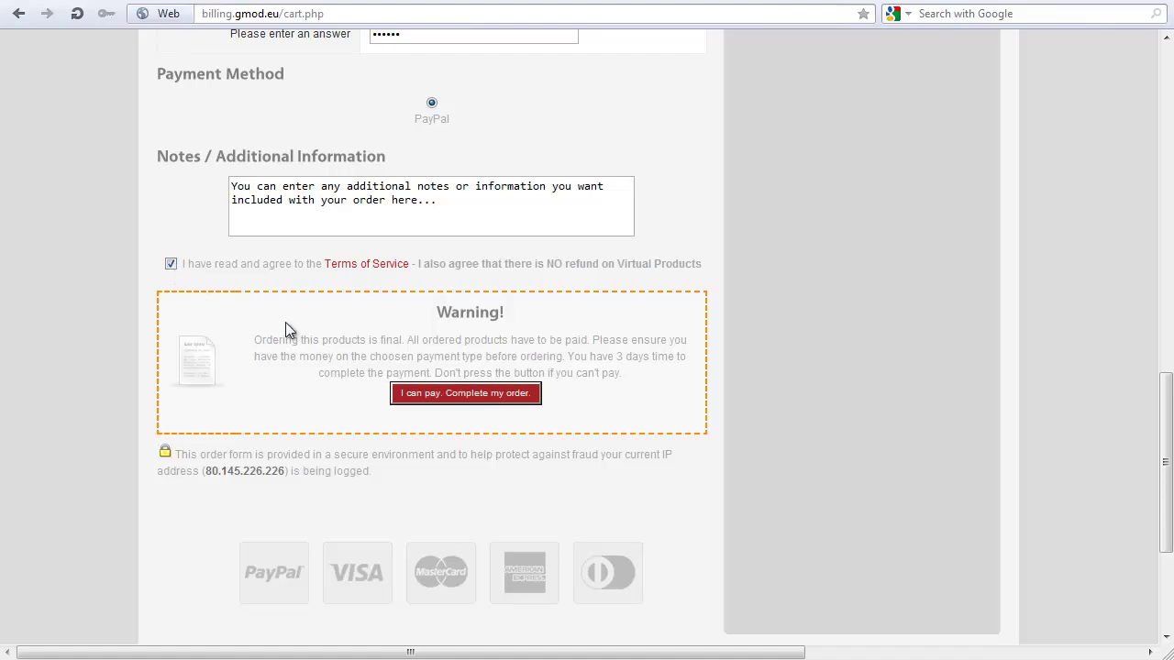
{"action": "left_click_drag", "start_coordinate": [511, 342], "coordinate": [626, 384]}
{"action": "left_click", "coordinate": [631, 382]}
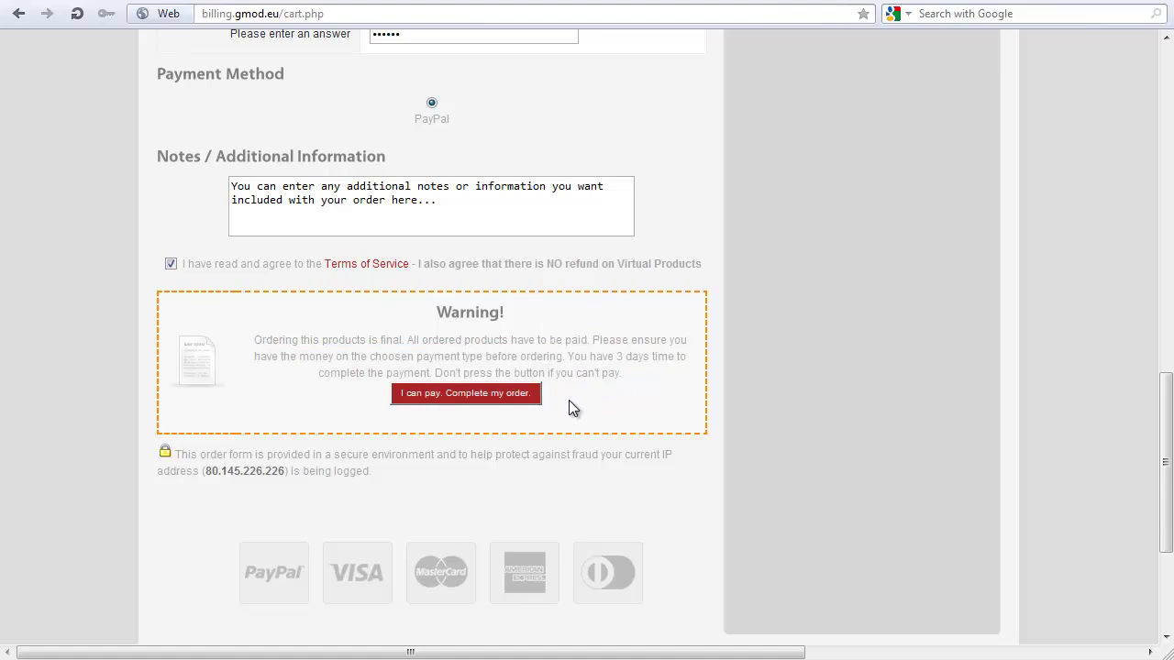
{"action": "left_click", "coordinate": [529, 399]}
Step: Confirm 'I can pay. Complete my order.' and review the Order Confirmation page
{"action": "left_click", "coordinate": [509, 400]}
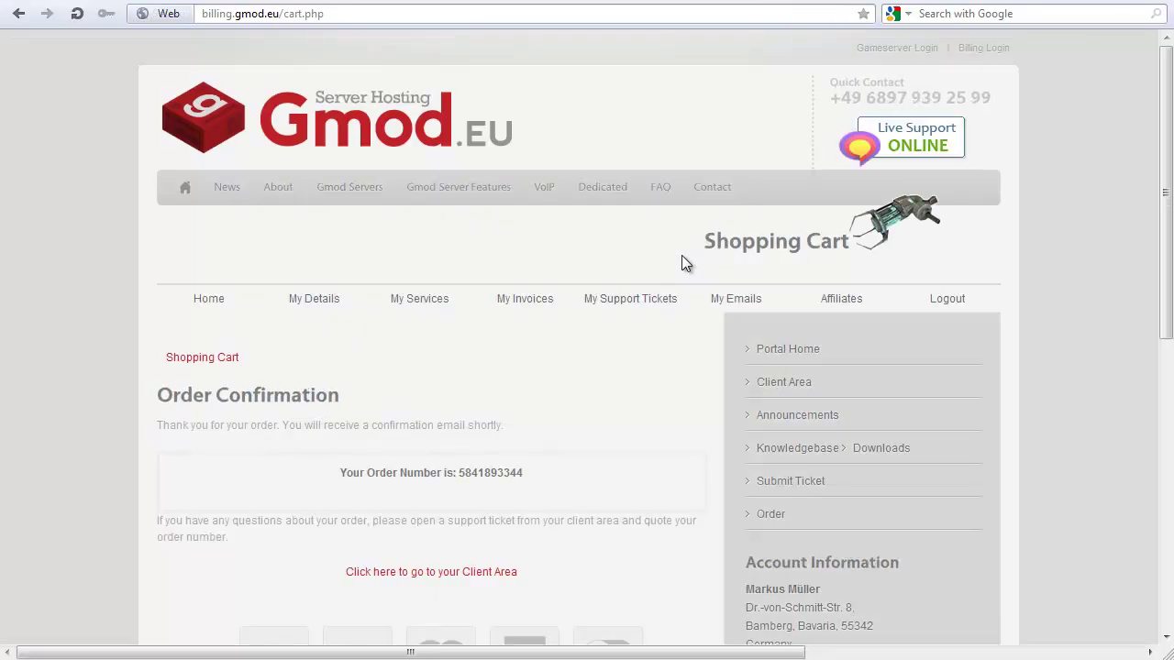
{"action": "scroll", "coordinate": [681, 263], "scroll_direction": "down", "scroll_amount": 4}
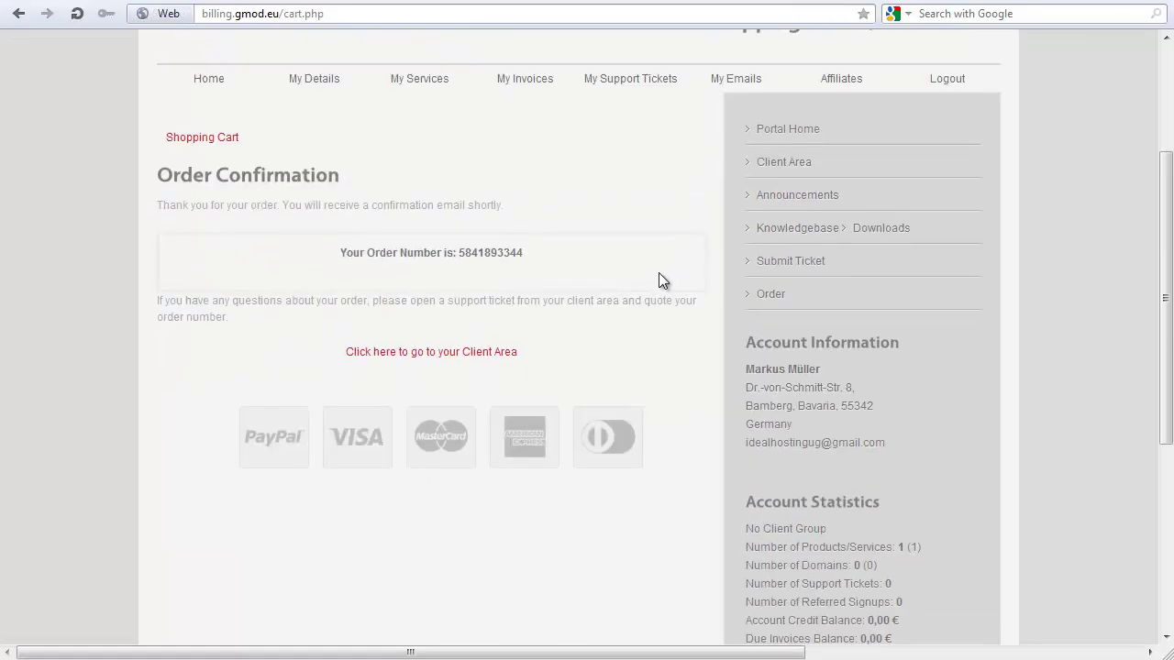
Step: Go to the Client Area, check My Invoices, then view the active Gmod hosting in My Services
{"action": "left_click", "coordinate": [452, 358]}
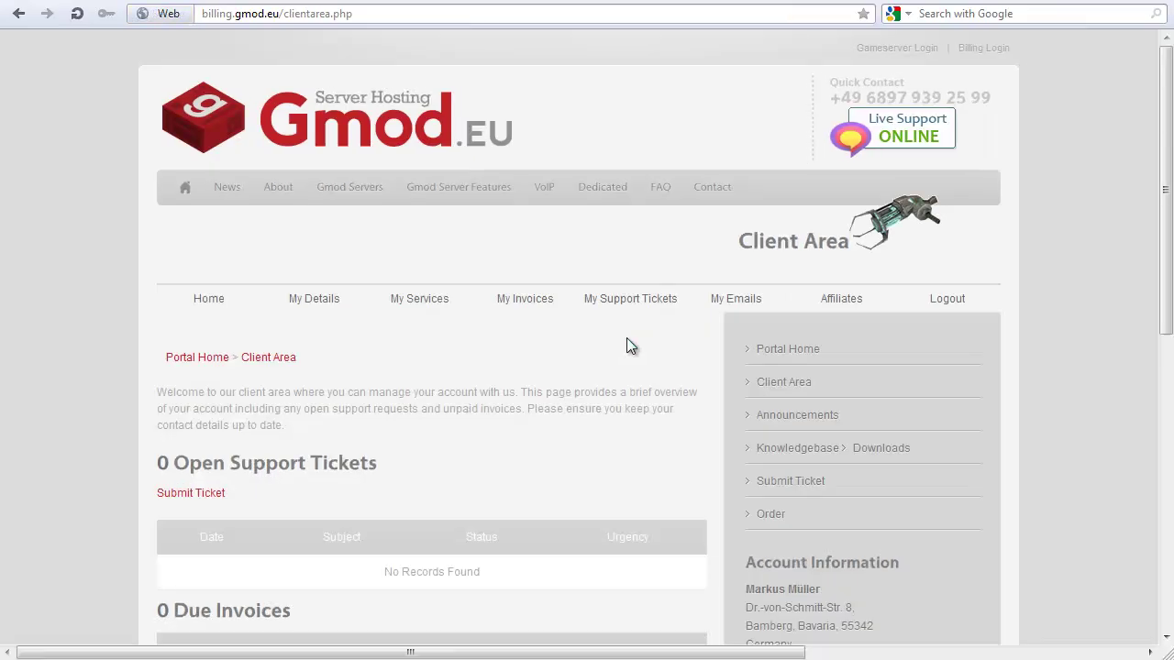
{"action": "left_click", "coordinate": [542, 298]}
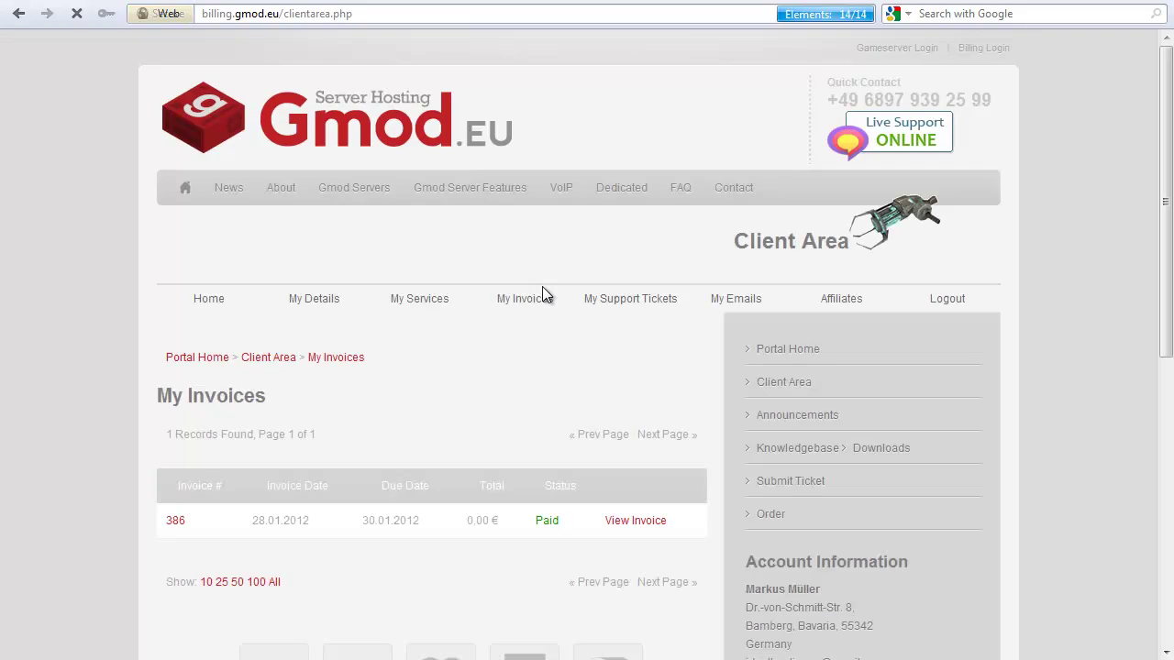
{"action": "scroll", "coordinate": [540, 300], "scroll_direction": "down", "scroll_amount": 3}
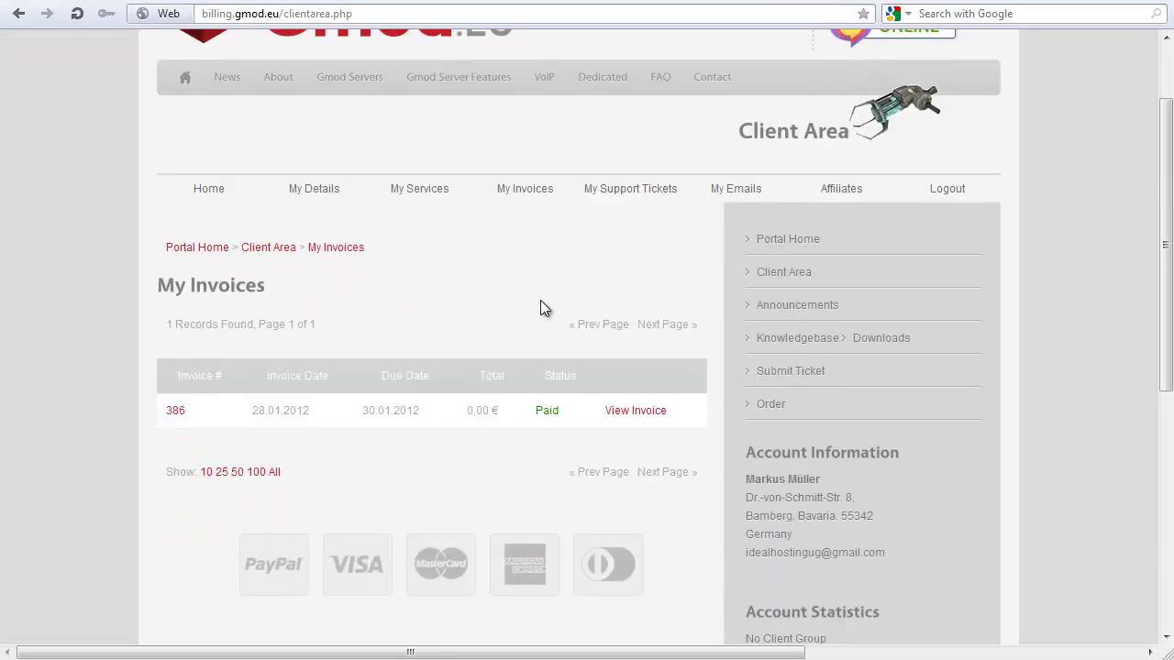
{"action": "left_click", "coordinate": [424, 191]}
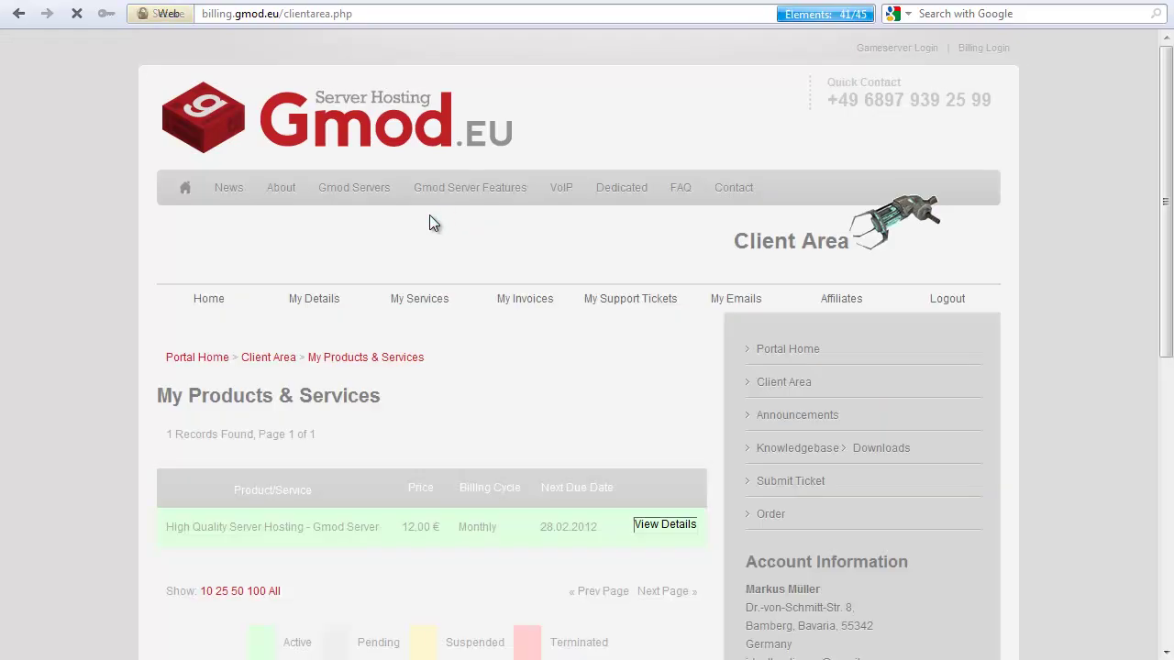
{"action": "scroll", "coordinate": [430, 223], "scroll_direction": "down", "scroll_amount": 4}
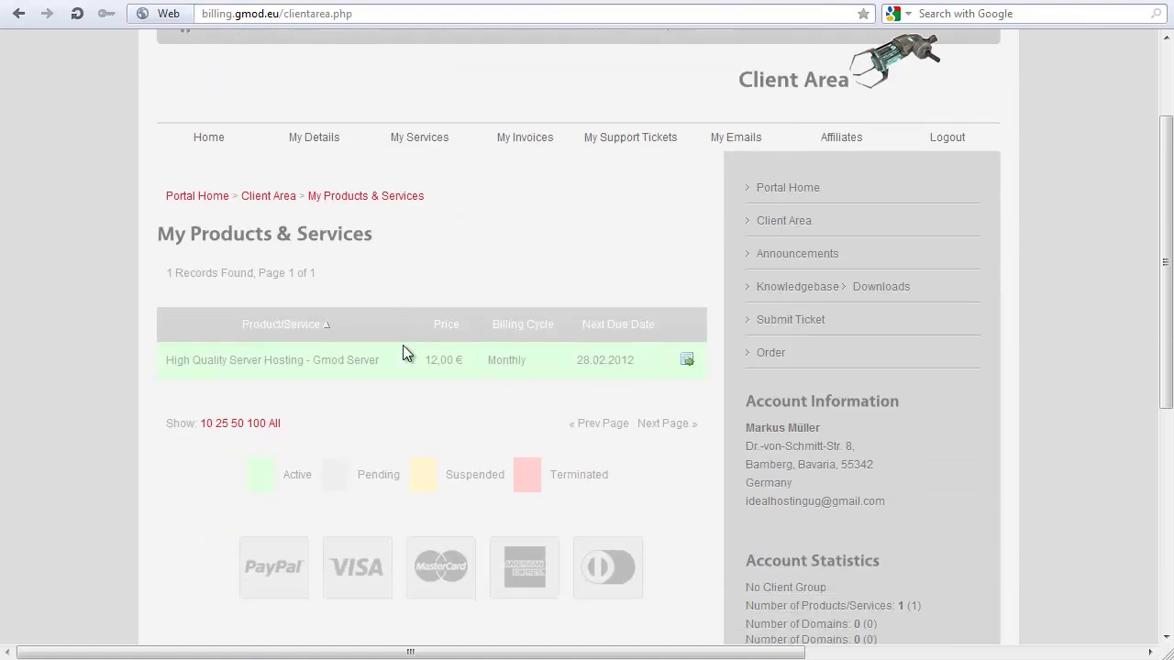
{"action": "scroll", "coordinate": [402, 346], "scroll_direction": "down", "scroll_amount": 1}
{"action": "double_click", "coordinate": [298, 418]}
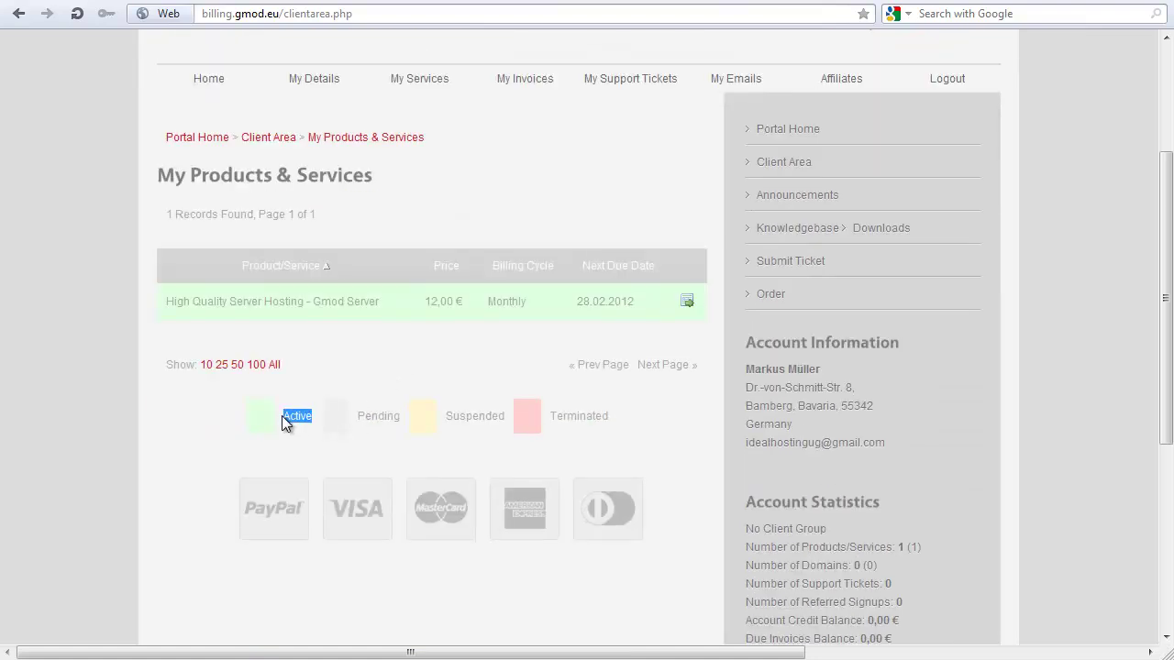
{"action": "left_click", "coordinate": [354, 206]}
Step: Open the '[Gmod.EU] Welcome! Your Control Panel Login.' email in the Gmail inbox
{"action": "left_click", "coordinate": [165, 3]}
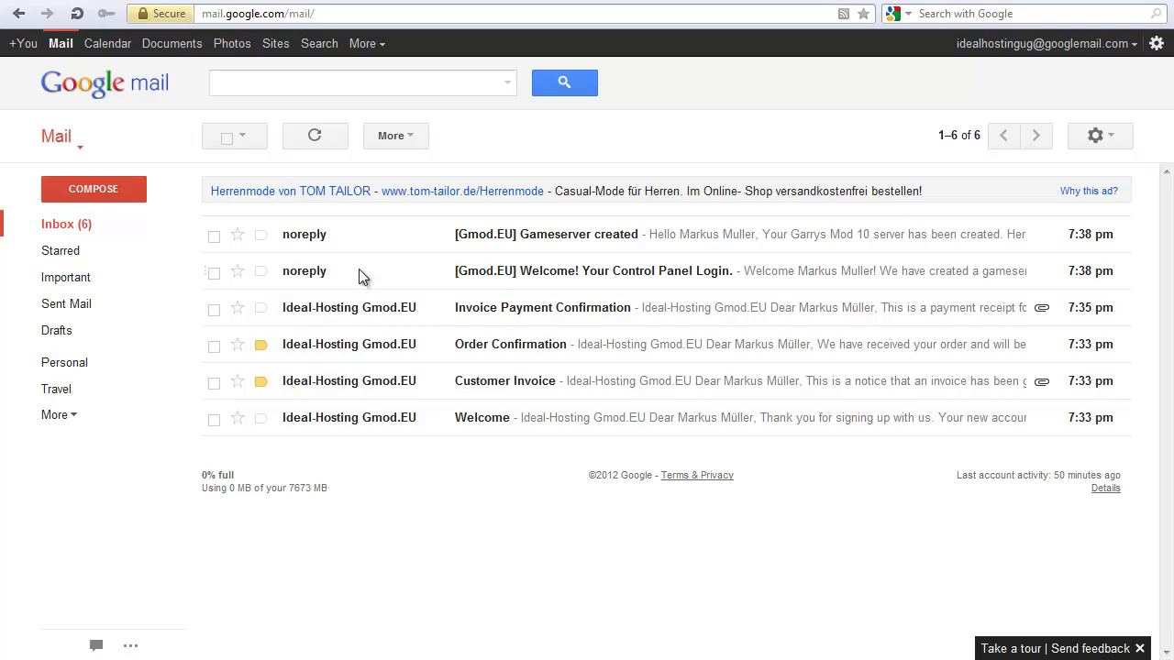
{"action": "left_click", "coordinate": [539, 278]}
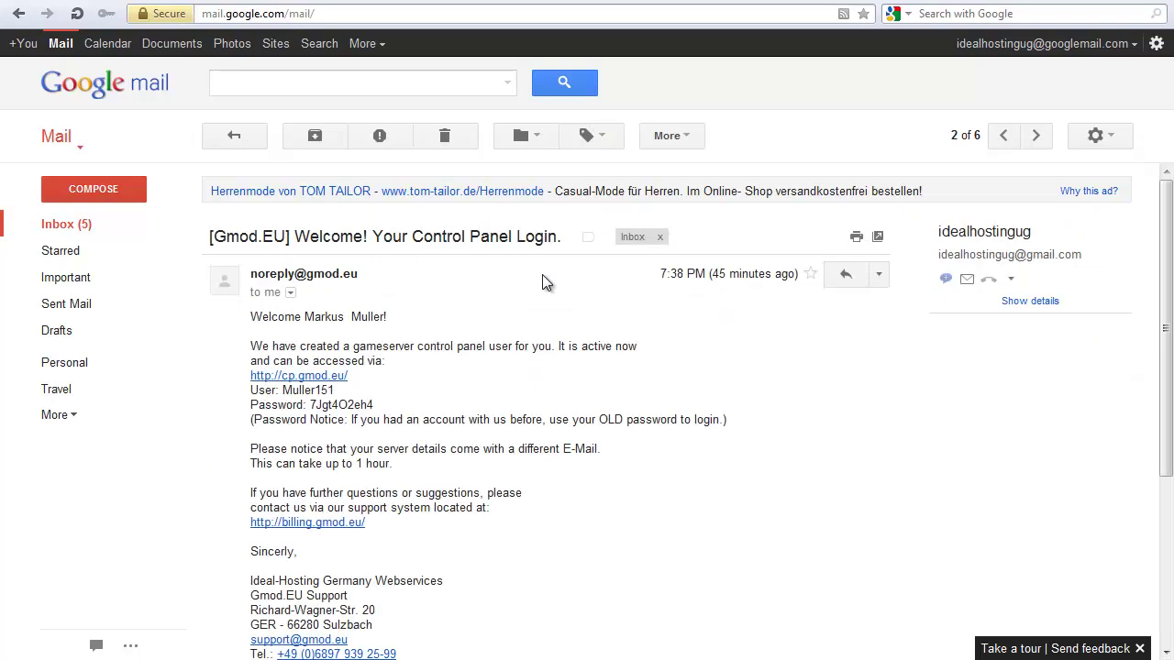
{"action": "scroll", "coordinate": [543, 285], "scroll_direction": "down", "scroll_amount": 2}
{"action": "scroll", "coordinate": [543, 284], "scroll_direction": "up", "scroll_amount": 1}
{"action": "scroll", "coordinate": [543, 284], "scroll_direction": "up", "scroll_amount": 3}
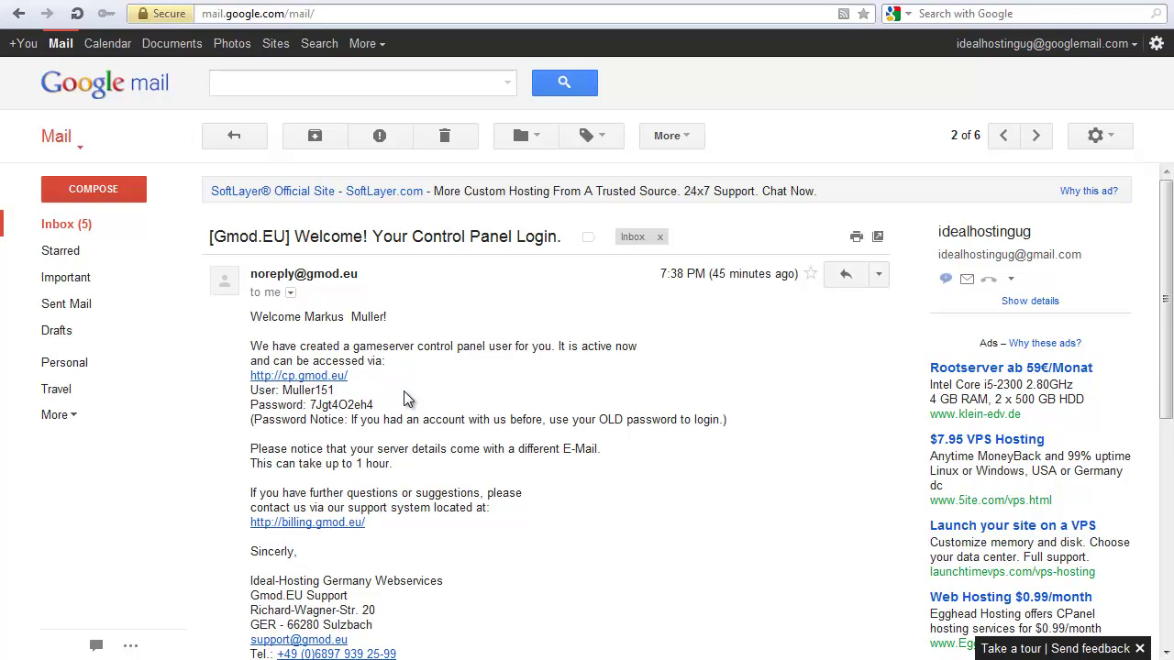
Step: Copy the user name from the welcome email into the control panel login form
{"action": "left_click_drag", "start_coordinate": [372, 376], "coordinate": [243, 389]}
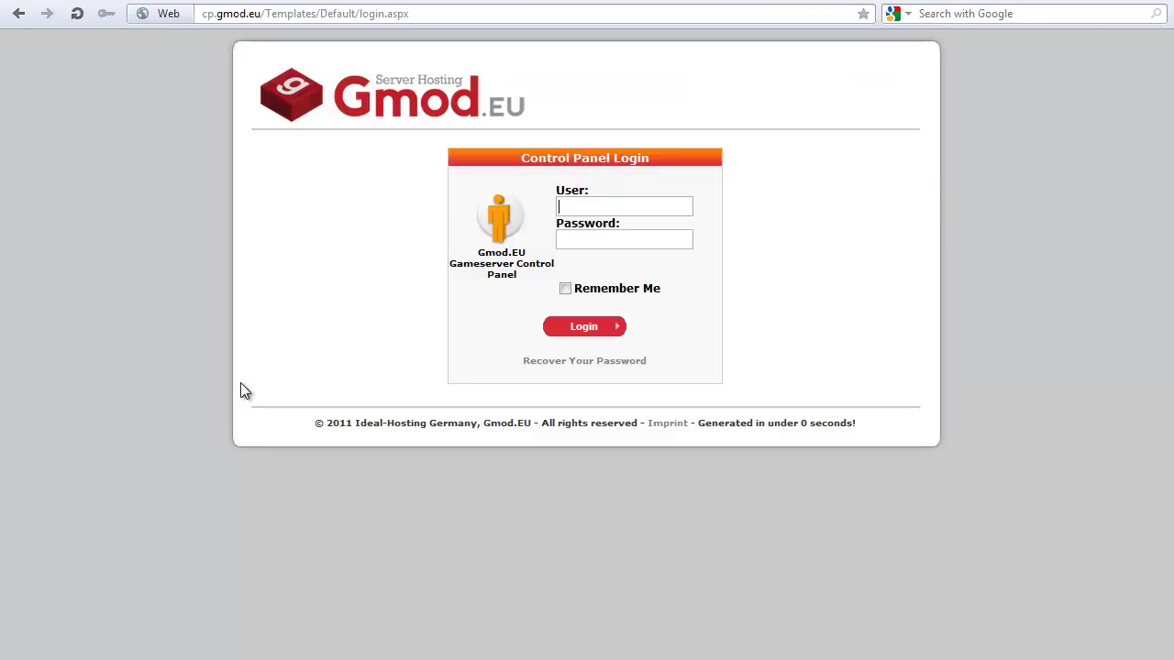
{"action": "key", "text": "ctrl+Tab"}
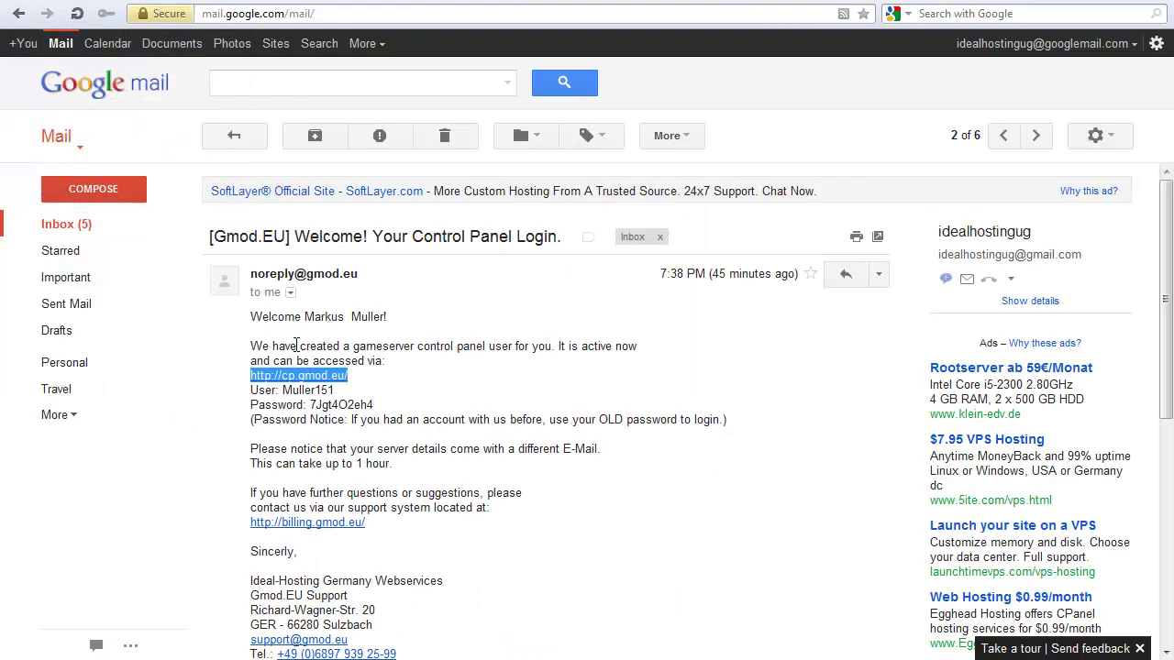
{"action": "left_click_drag", "start_coordinate": [336, 391], "coordinate": [283, 392]}
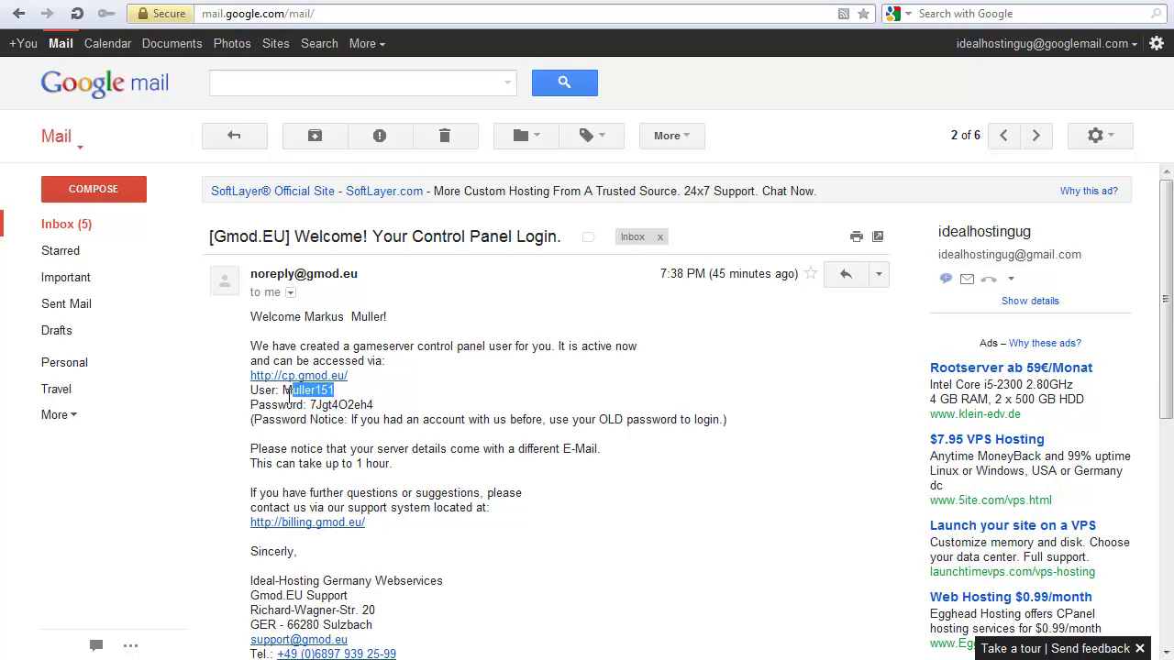
{"action": "key", "text": "ctrl+c"}
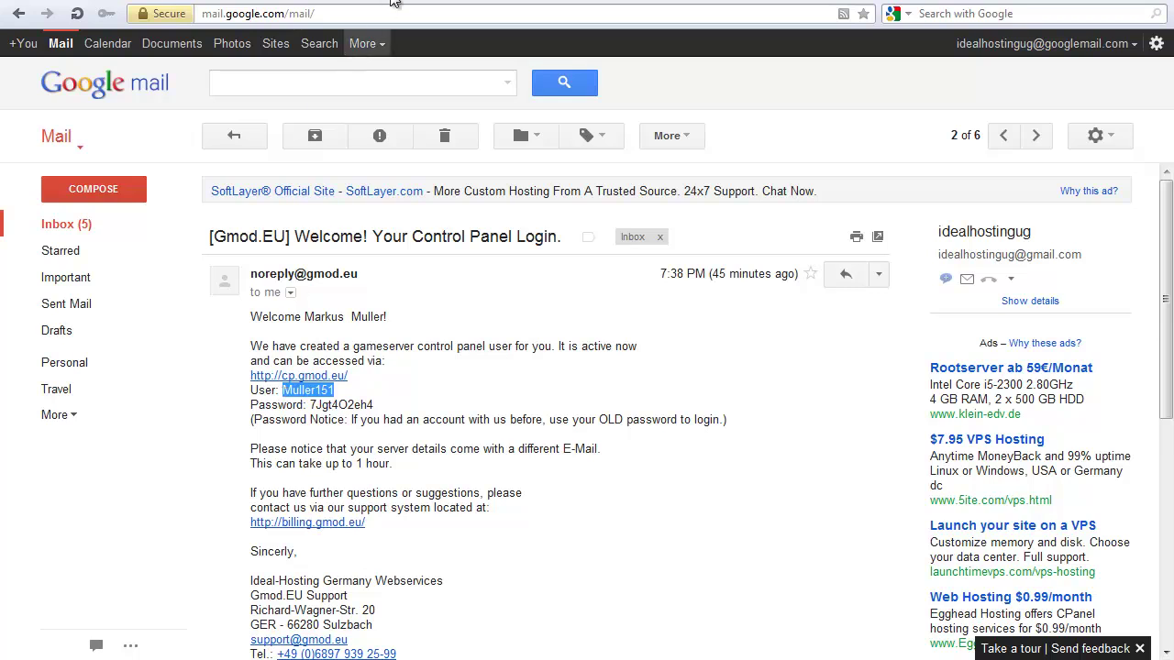
{"action": "key", "text": "ctrl+Tab"}
{"action": "key", "text": "ctrl+v"}
Step: Copy the password into the login form, tick Remember Me and sign in
{"action": "left_click", "coordinate": [182, 2]}
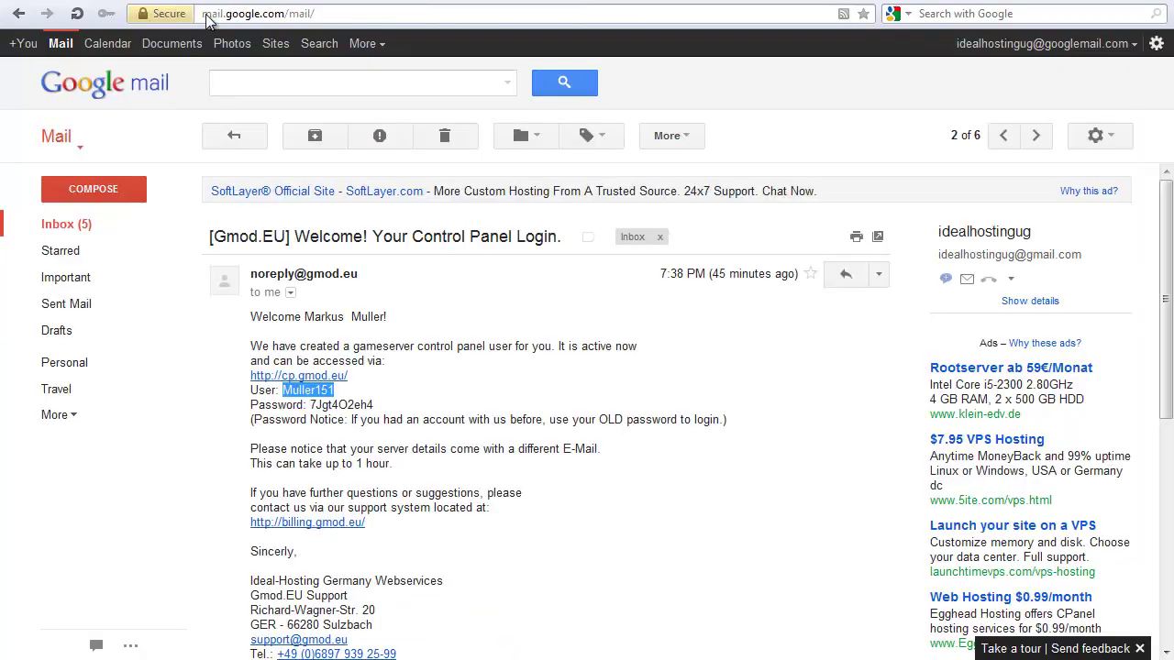
{"action": "left_click_drag", "start_coordinate": [372, 405], "coordinate": [310, 405]}
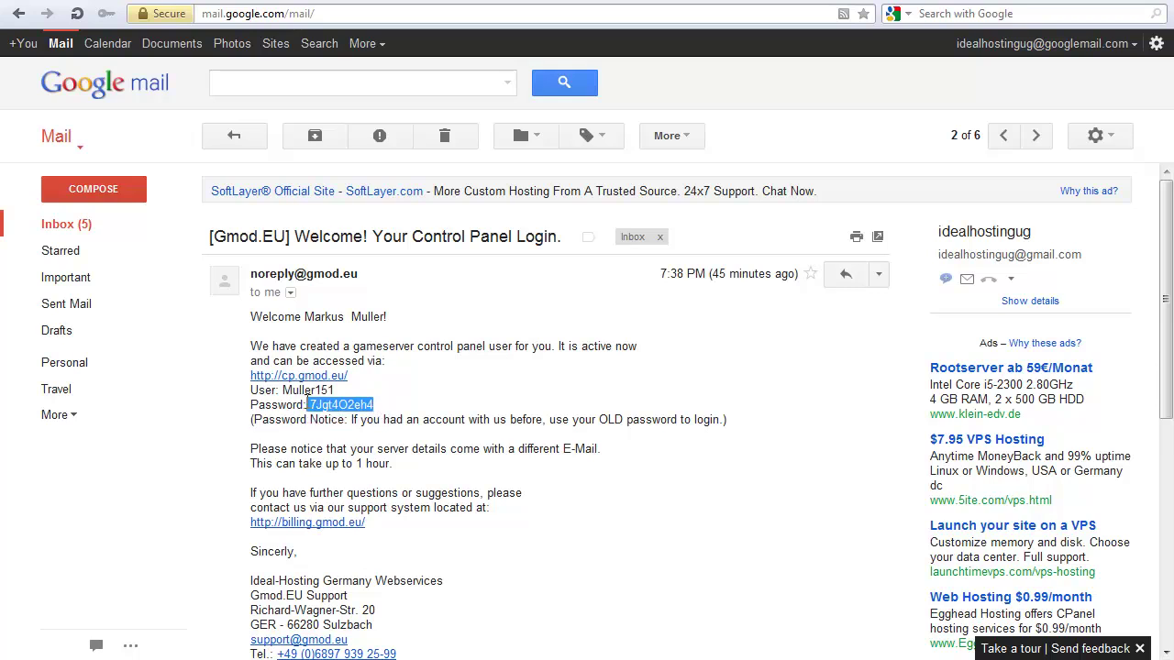
{"action": "key", "text": "ctrl+c"}
{"action": "key", "text": "ctrl+Tab"}
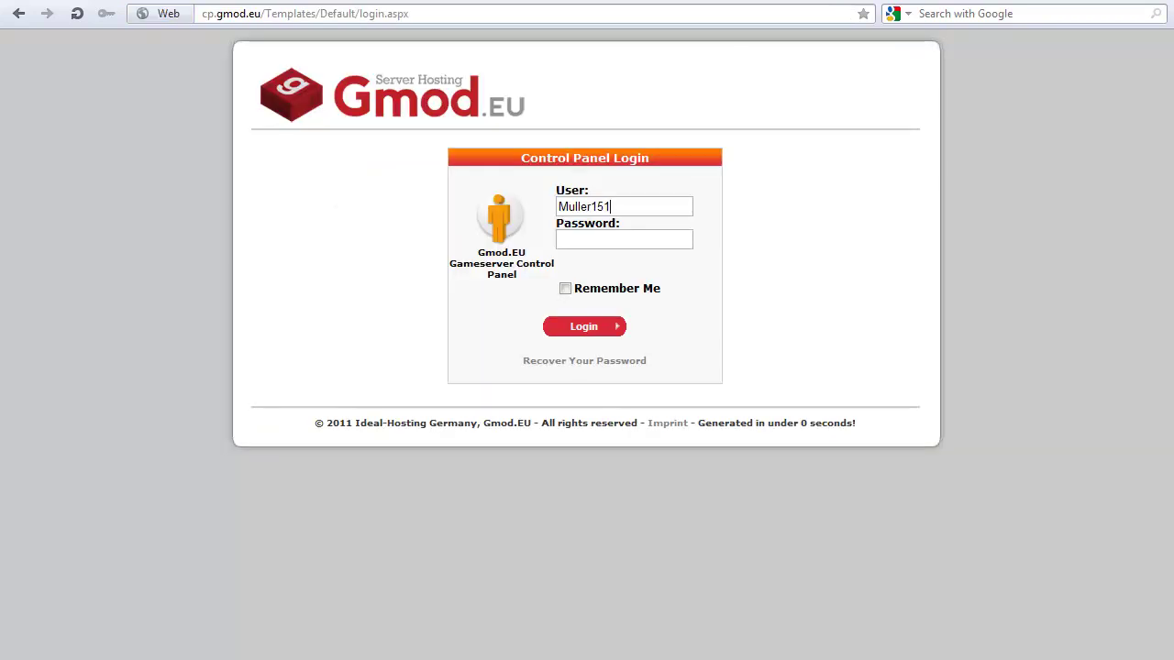
{"action": "key", "text": "ctrl+v"}
{"action": "left_click", "coordinate": [566, 290]}
{"action": "key", "text": "Return"}
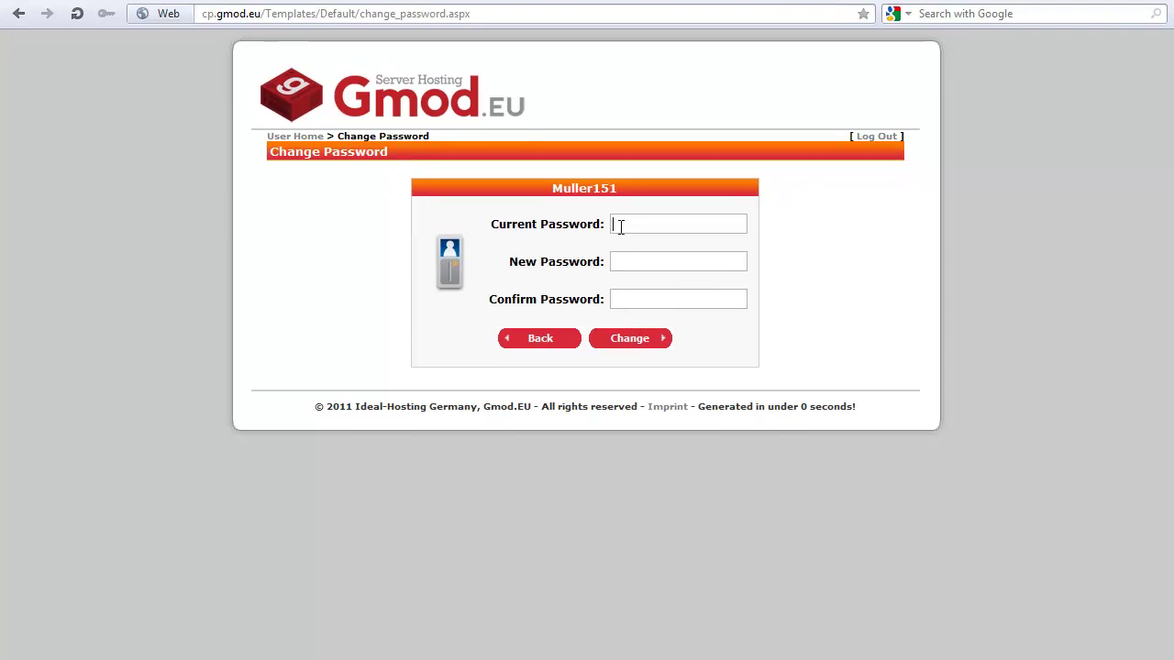
Step: Change the control panel password by entering the current password and the new one twice
{"action": "key", "text": "ctrl+v"}
{"action": "type", "text": "•••••••••"}
{"action": "key", "text": "Tab"}
{"action": "type", "text": "••"}
{"action": "type", "text": "•••••••"}
{"action": "left_click", "coordinate": [650, 344]}
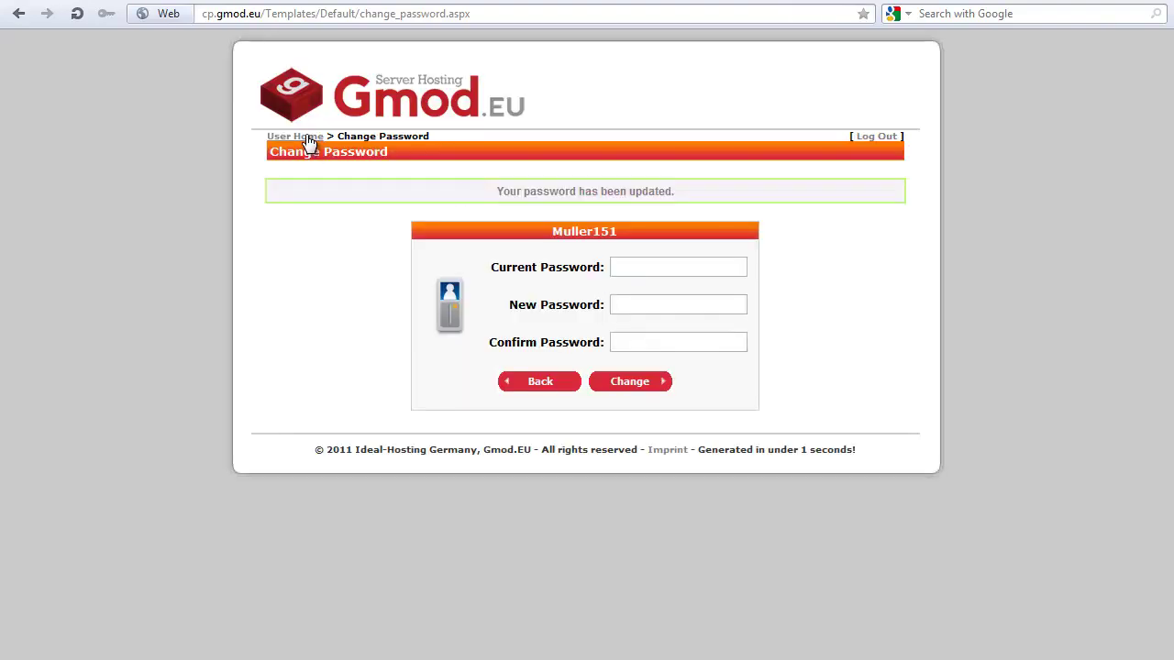
{"action": "left_click", "coordinate": [308, 138]}
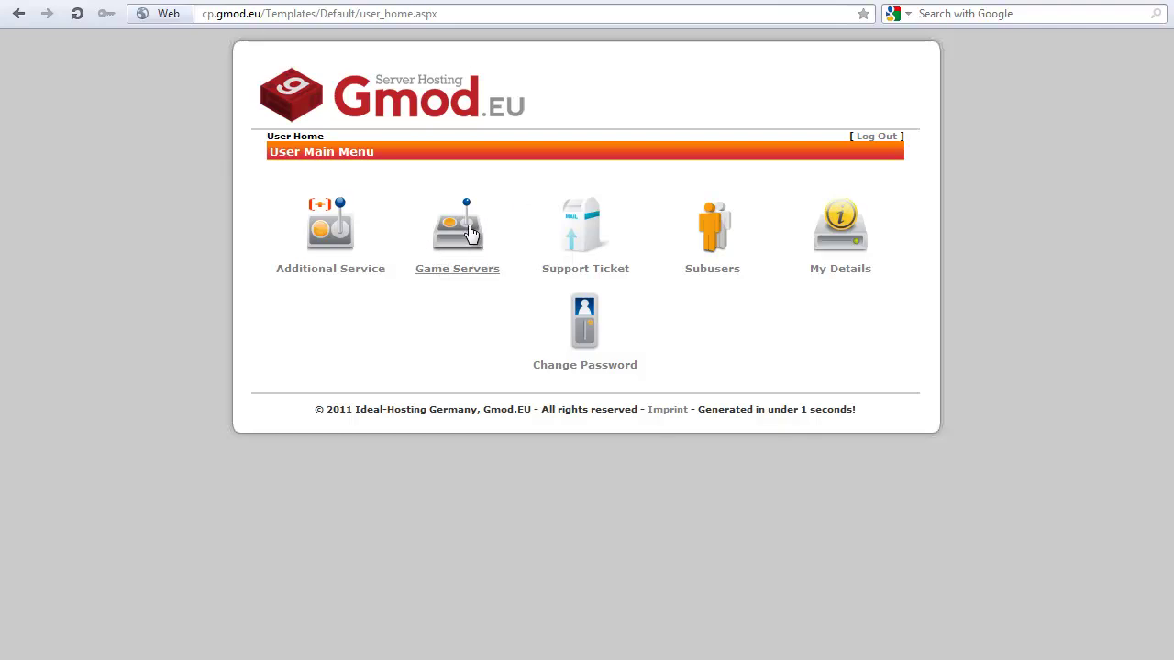
Step: Open the Garrys Mod 10 12 Slots server under Game Servers, check it is Running, and request a Steam update
{"action": "left_click", "coordinate": [470, 234]}
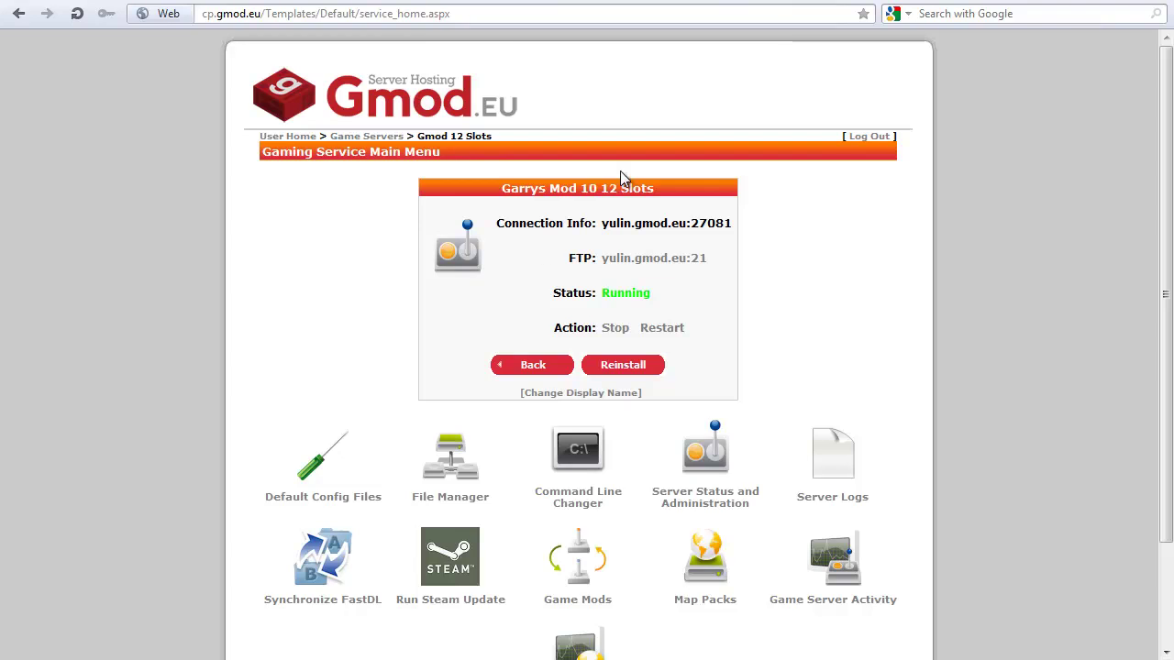
{"action": "scroll", "coordinate": [677, 232], "scroll_direction": "down", "scroll_amount": 3}
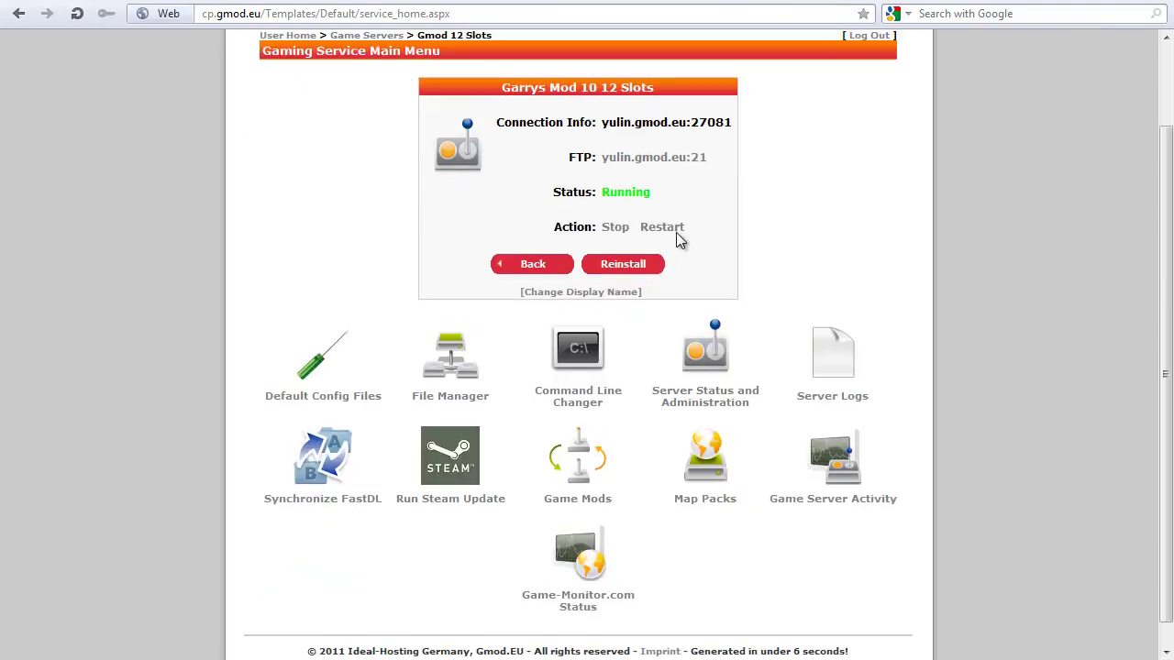
{"action": "left_click_drag", "start_coordinate": [555, 182], "coordinate": [663, 183]}
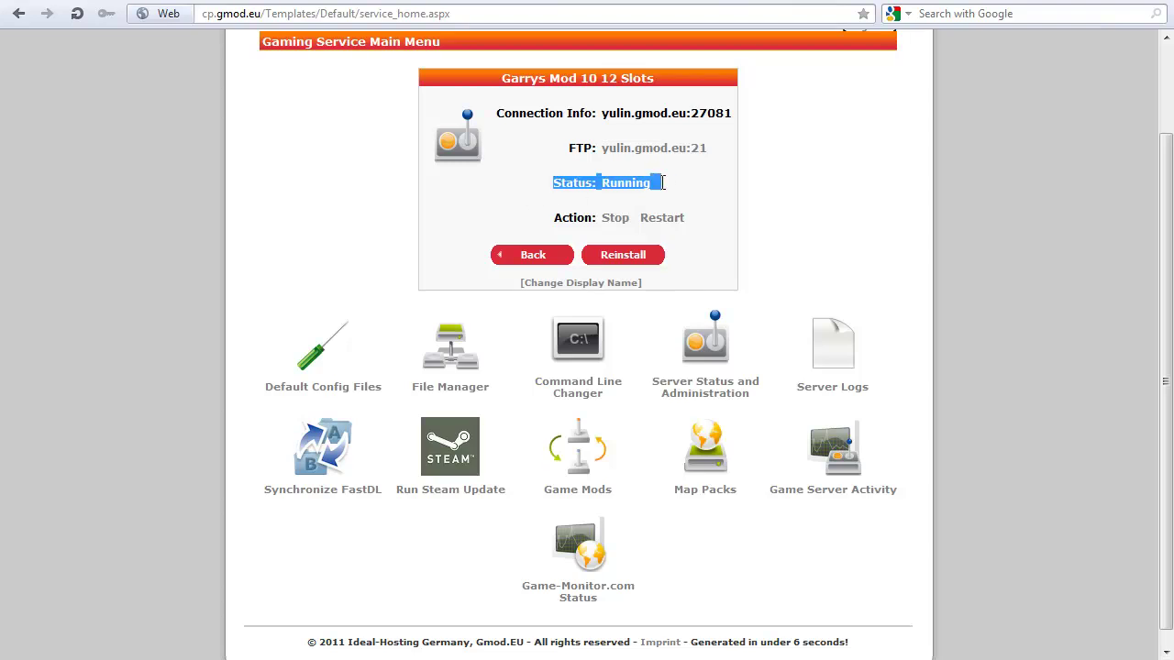
{"action": "left_click", "coordinate": [662, 182]}
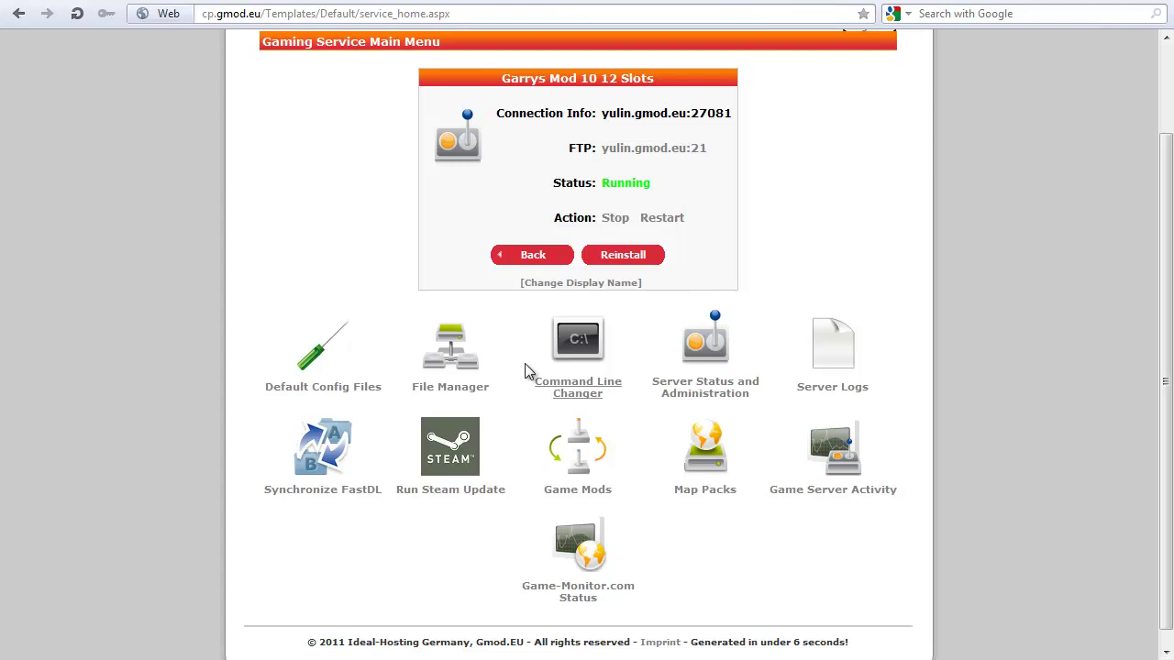
{"action": "left_click", "coordinate": [432, 460]}
Step: Confirm the Steam update and let it download and restart the game server
{"action": "left_click", "coordinate": [623, 394]}
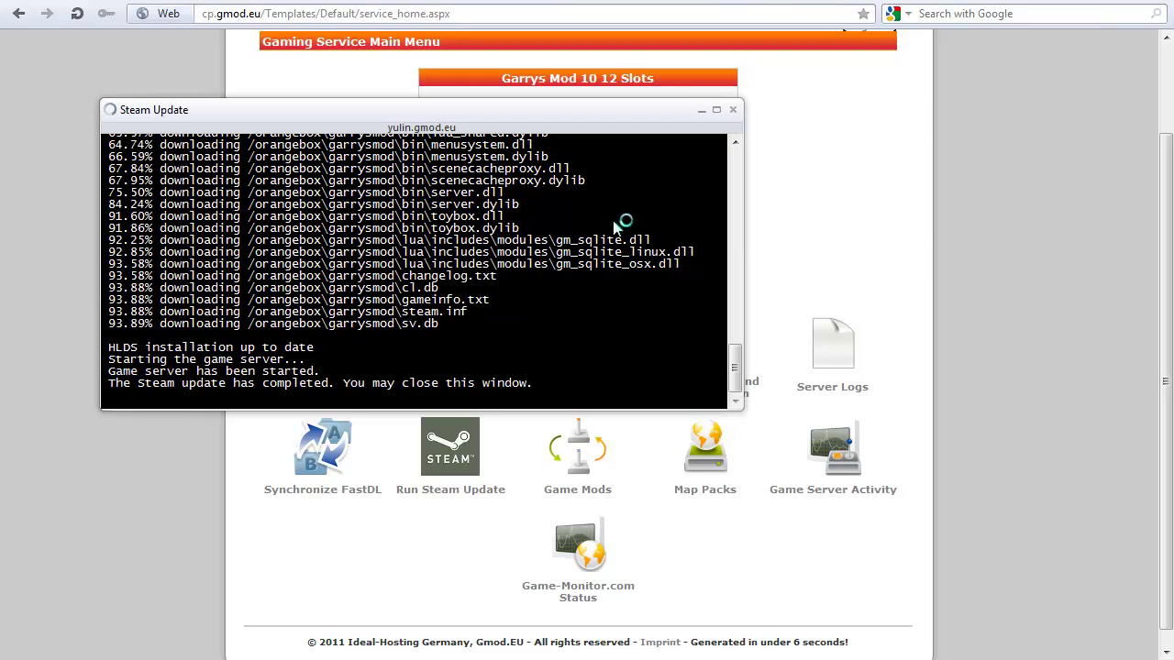
Step: Dismiss the Steam Update output and reload the page to confirm the 12-slot server is Running
{"action": "left_click", "coordinate": [730, 111]}
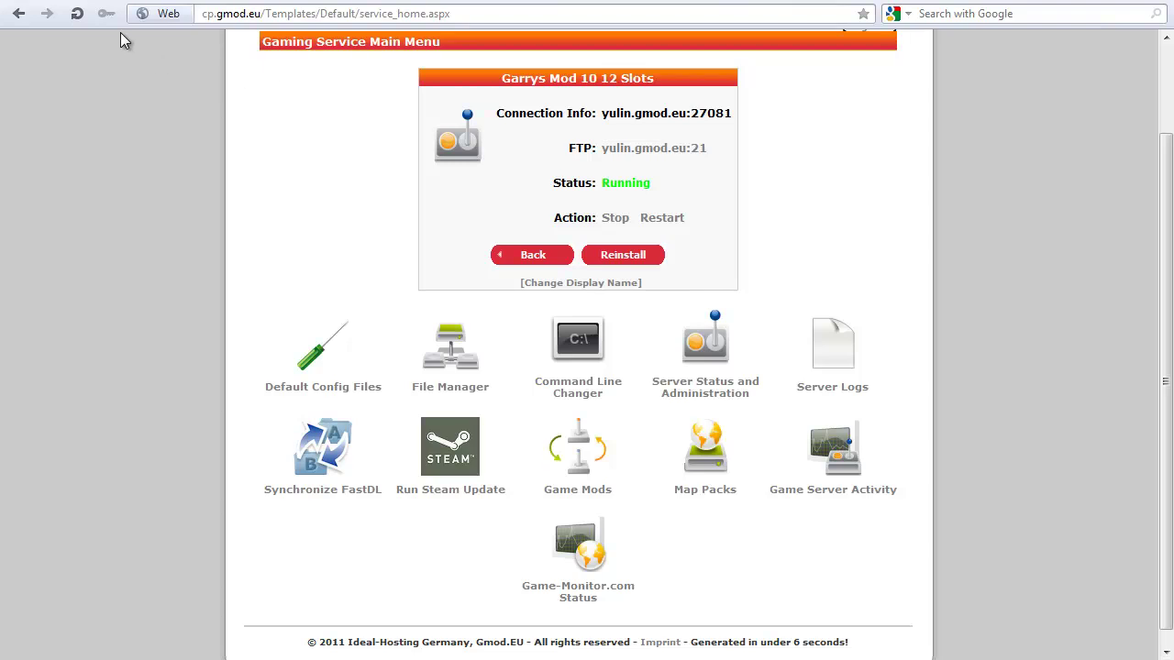
{"action": "left_click", "coordinate": [79, 15]}
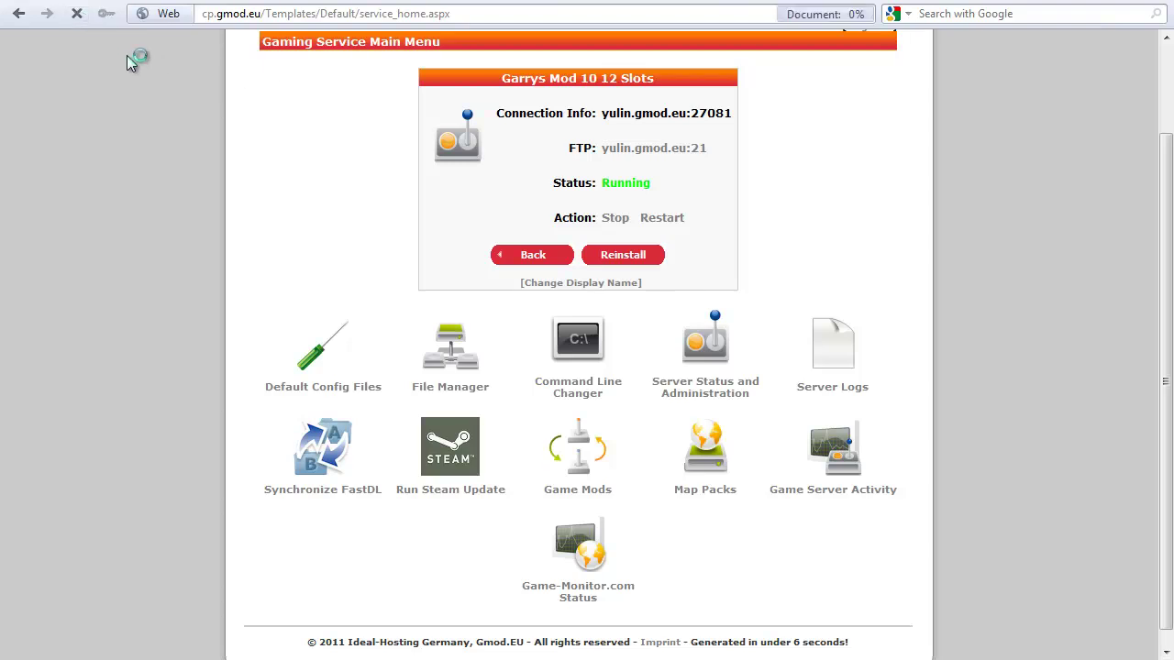